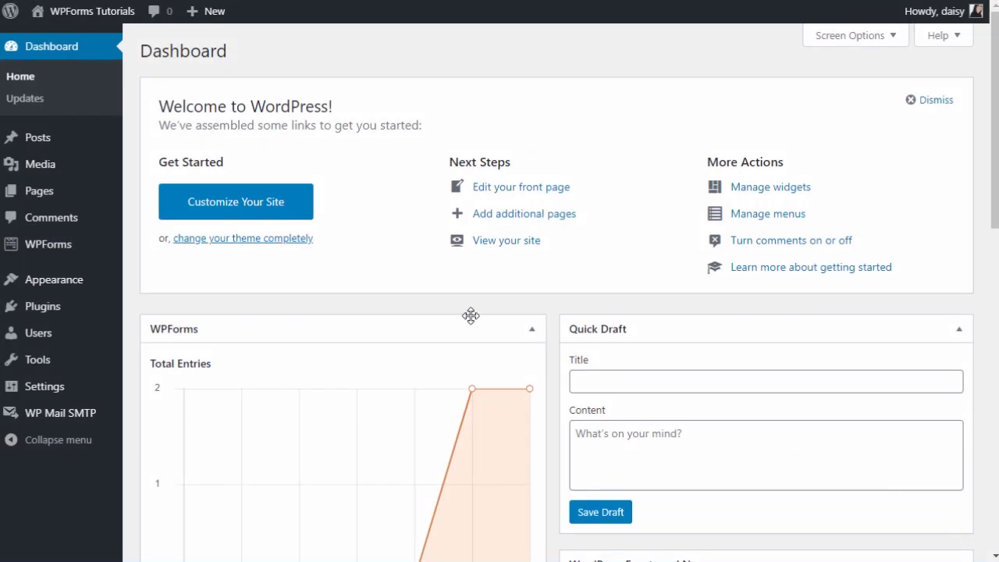
Create a new WPForms form named "Contact Us!" from the Simple Contact Form template
mouse_move(79, 246)
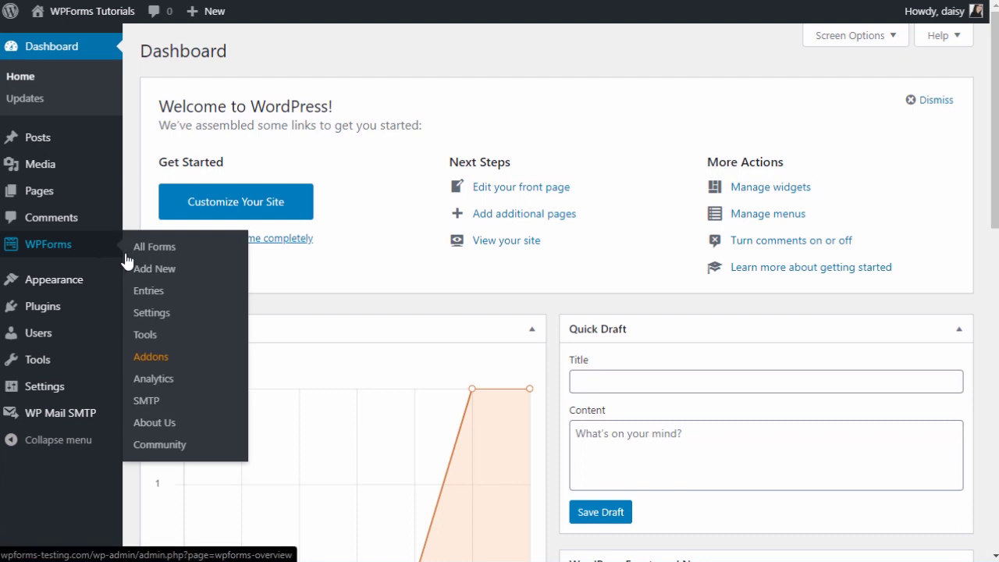
click(164, 270)
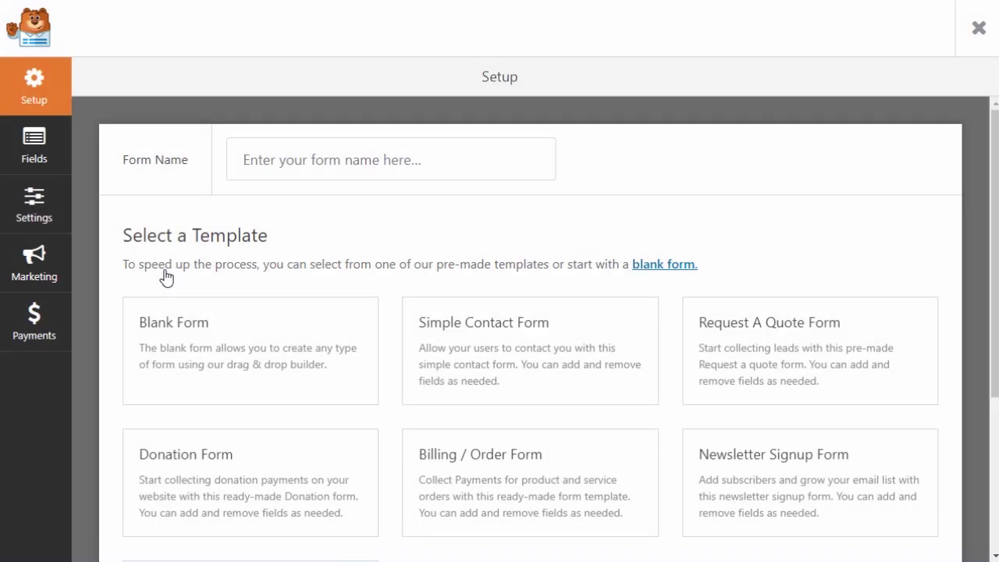
mouse_move(994, 245)
mouse_down()
mouse_move(987, 236)
mouse_move(983, 341)
mouse_move(988, 247)
mouse_up()
click(492, 164)
text(Contact U)
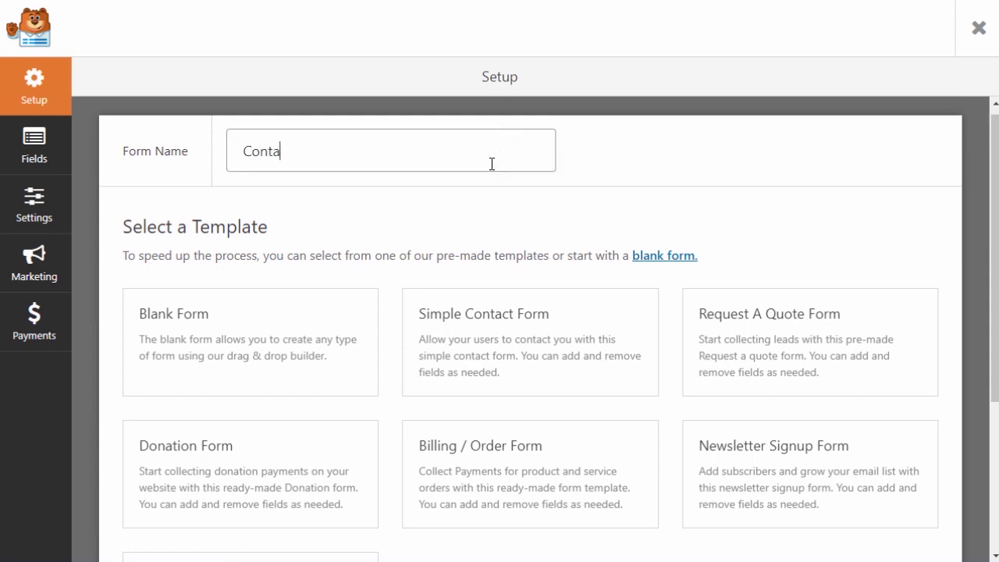
text(s!)
click(523, 347)
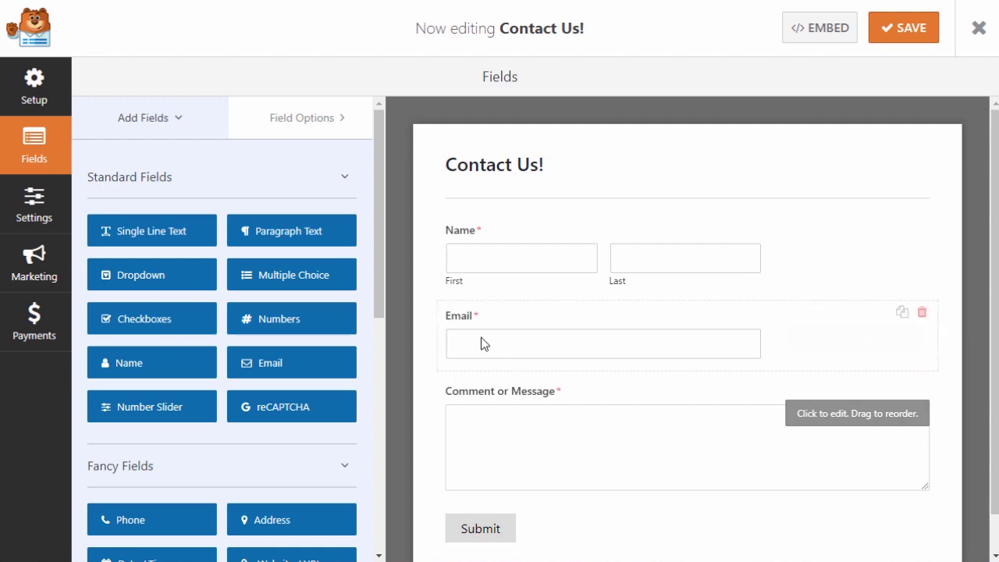
Add a Phone field and an Address field to the form, between the Email and Comment or Message fields
drag(373, 171, 372, 266)
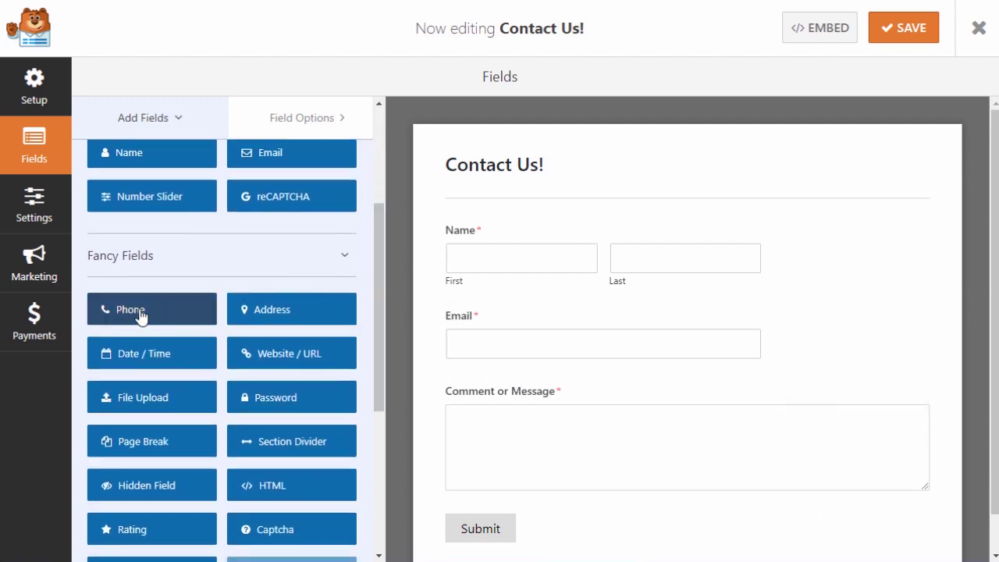
drag(139, 310, 508, 375)
drag(309, 309, 525, 459)
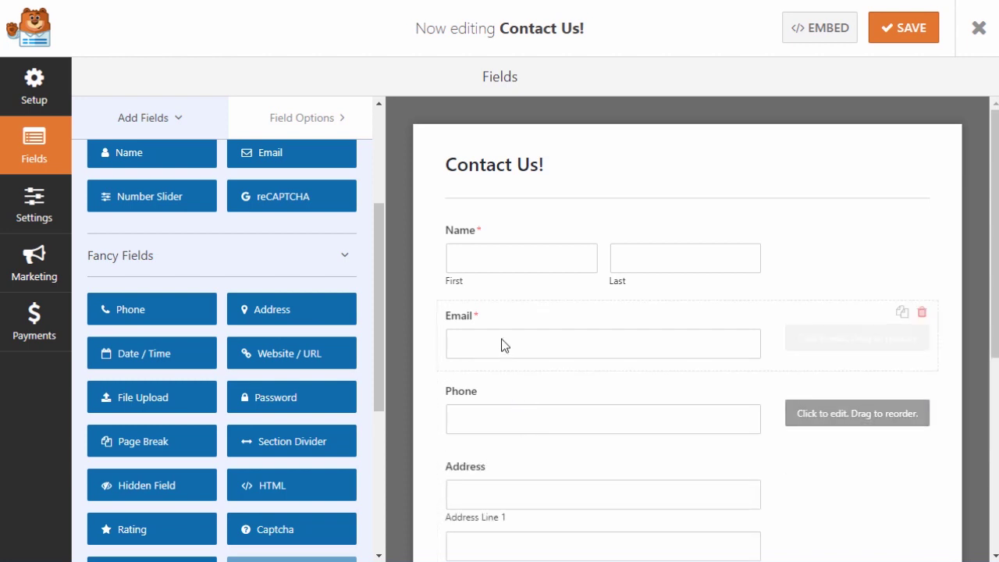
drag(382, 273, 380, 164)
drag(531, 331, 543, 317)
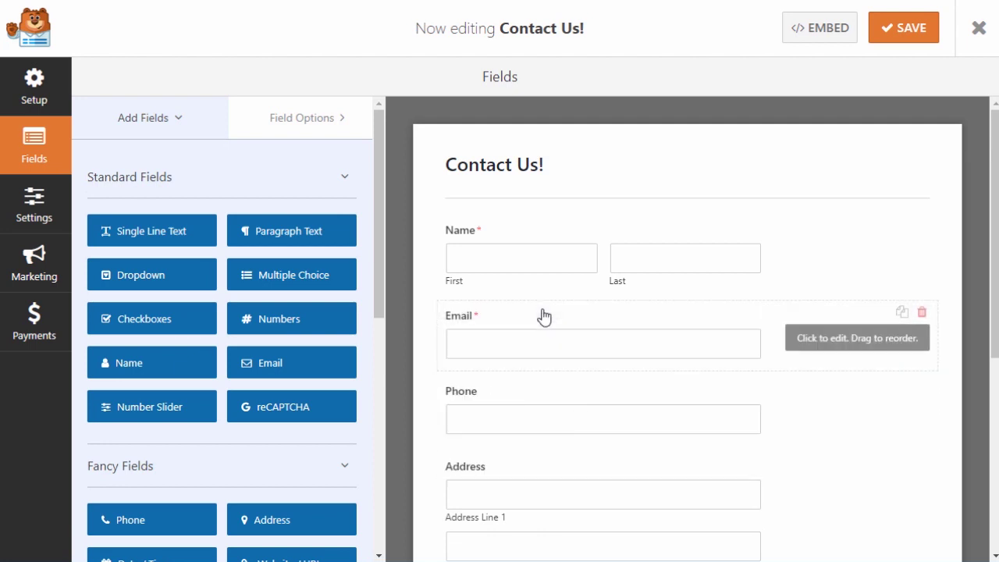
Examine the basic options of the Name, Email, Phone and Address fields, including the Address field's scheme choices
click(584, 229)
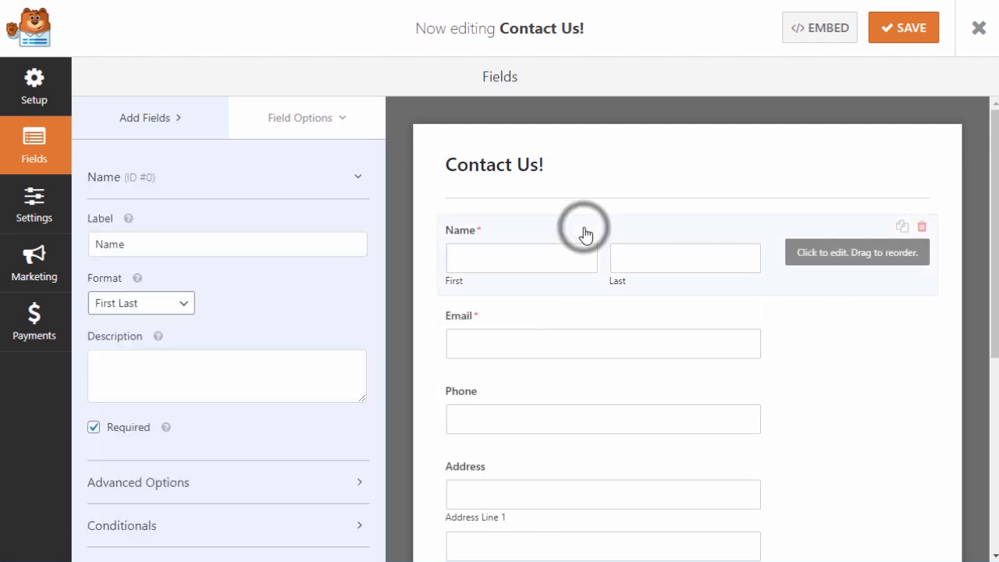
click(600, 314)
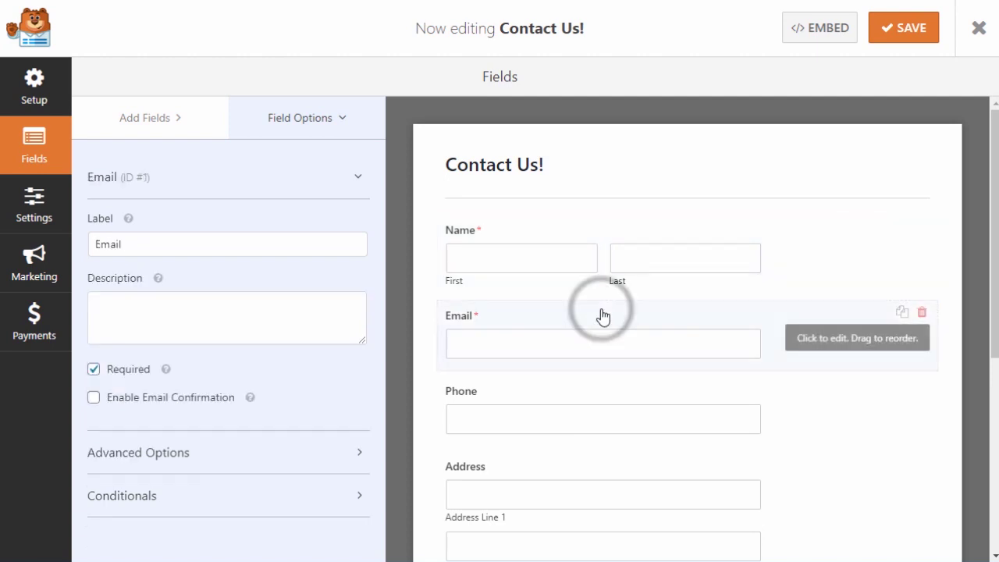
click(596, 389)
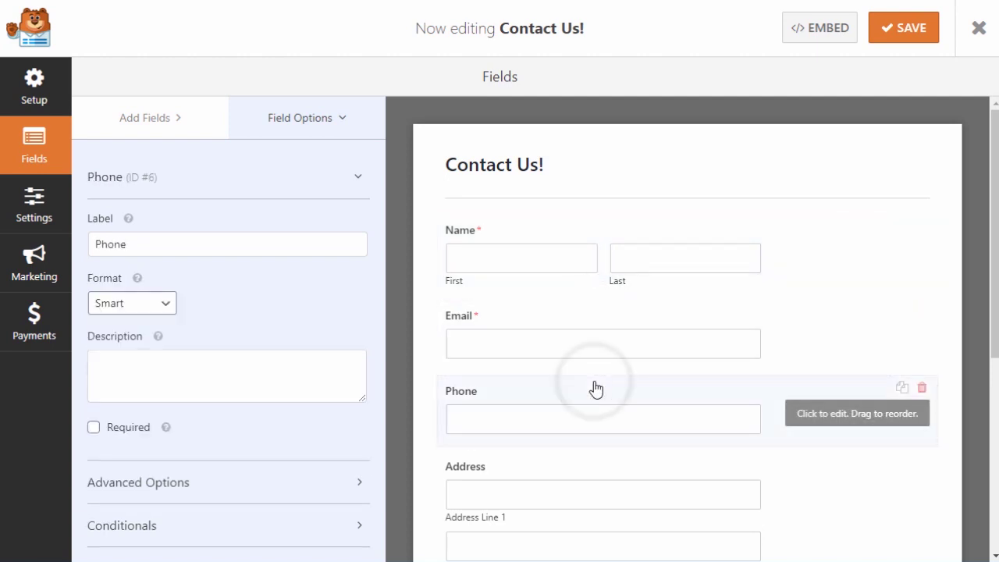
click(585, 464)
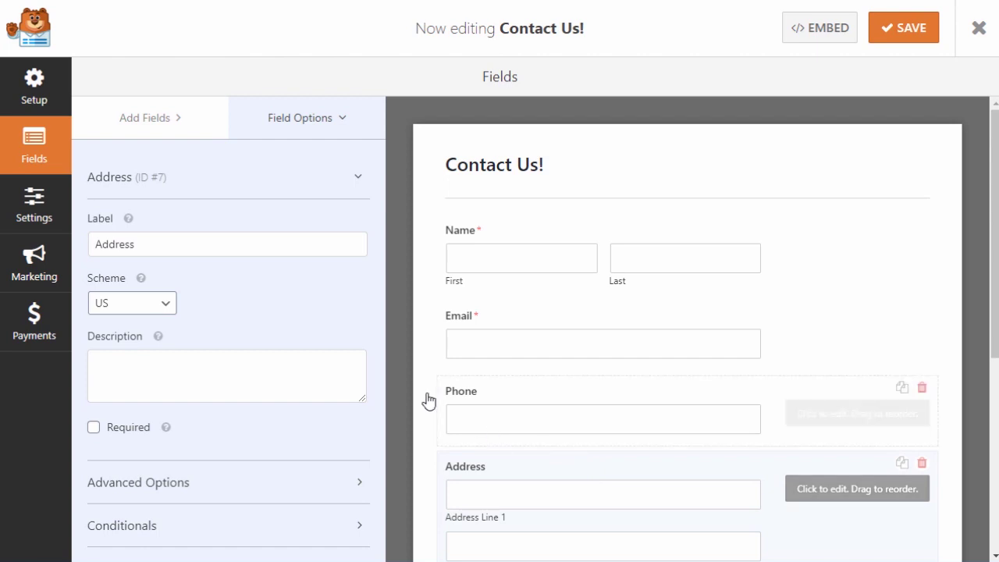
click(287, 245)
click(306, 367)
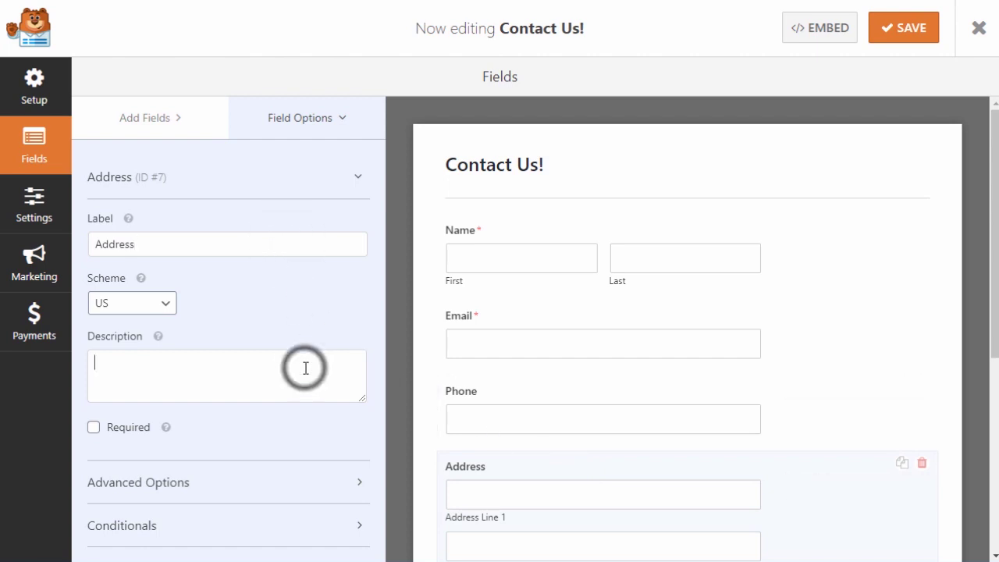
click(160, 303)
click(152, 325)
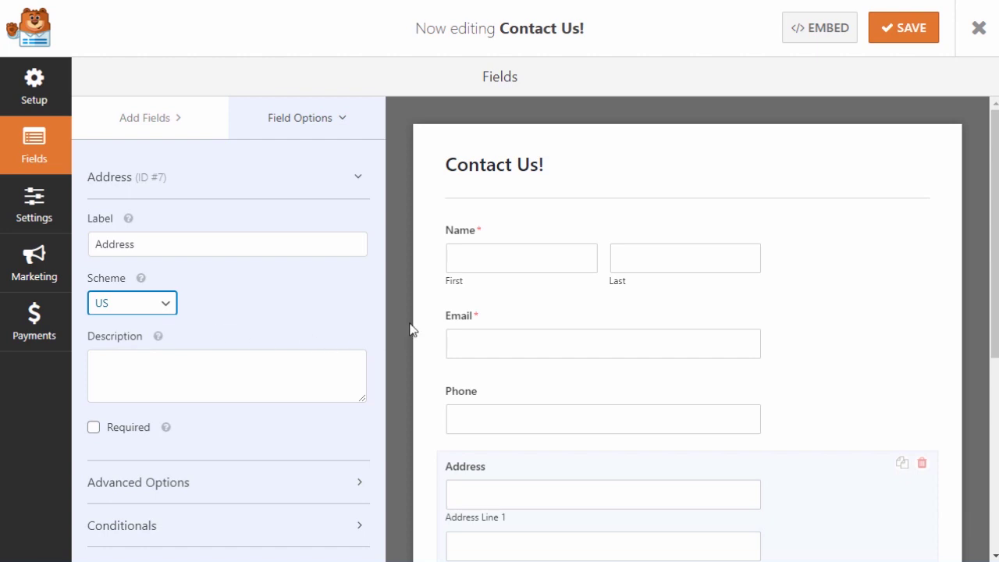
Examine the Address field's advanced options, including the placeholder, default value, label hiding and CSS class settings
scroll(411, 330, down, 2)
scroll(412, 330, down, 1)
click(293, 482)
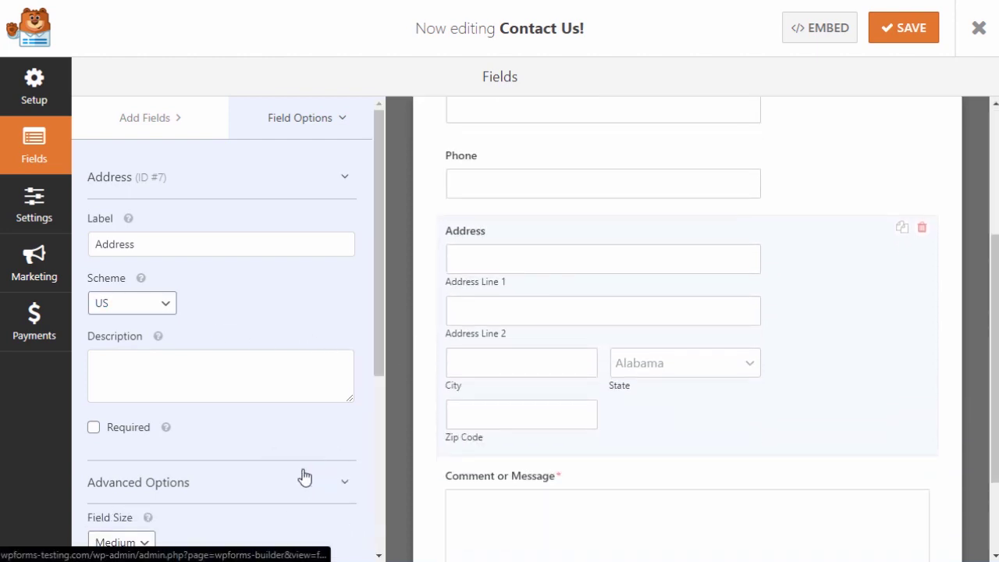
drag(378, 277, 374, 407)
click(173, 299)
click(251, 303)
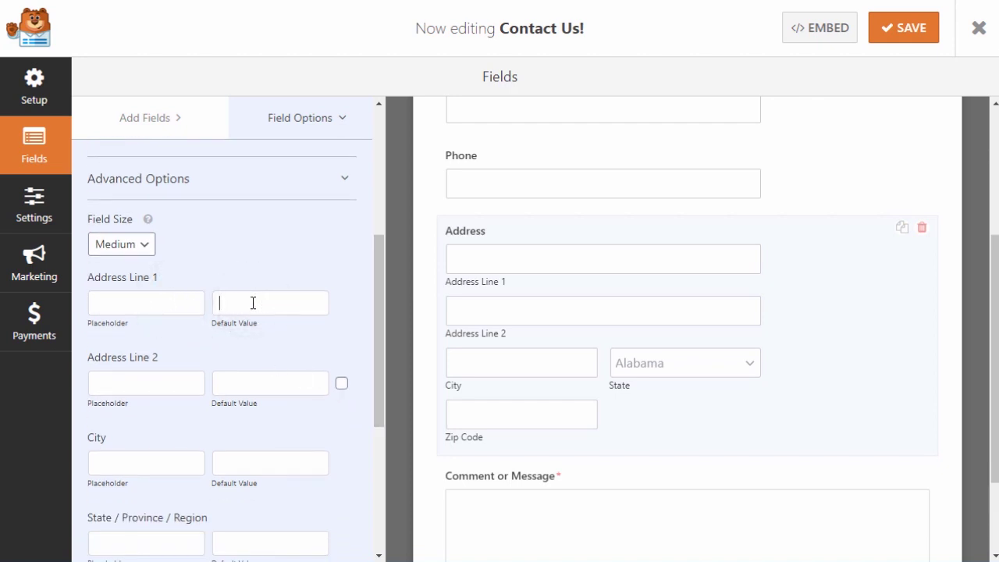
scroll(254, 299, down, 1)
scroll(253, 299, down, 3)
click(93, 443)
click(93, 443)
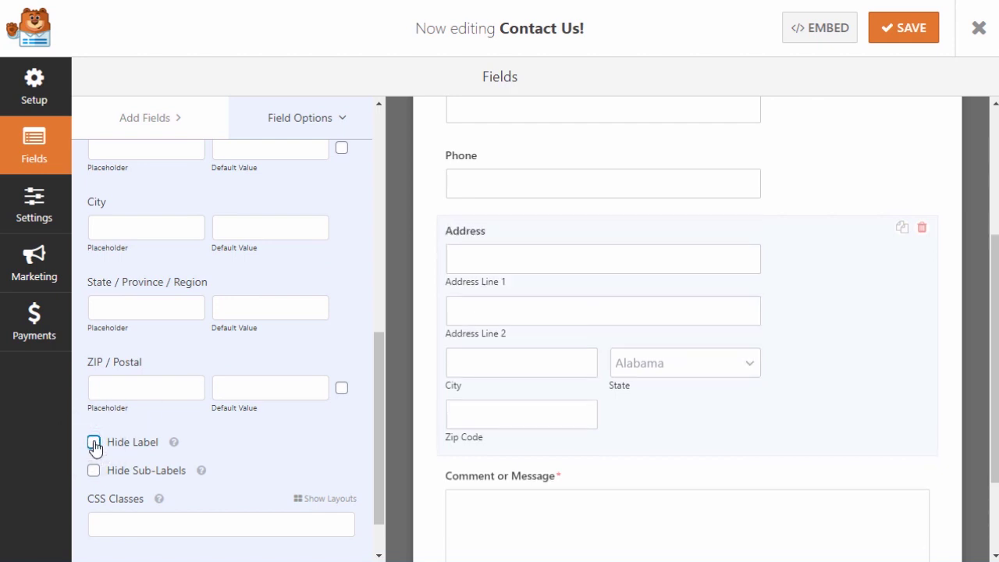
click(122, 525)
scroll(119, 524, down, 1)
Look at the Address field's conditional logic option and collapse its advanced options
click(228, 527)
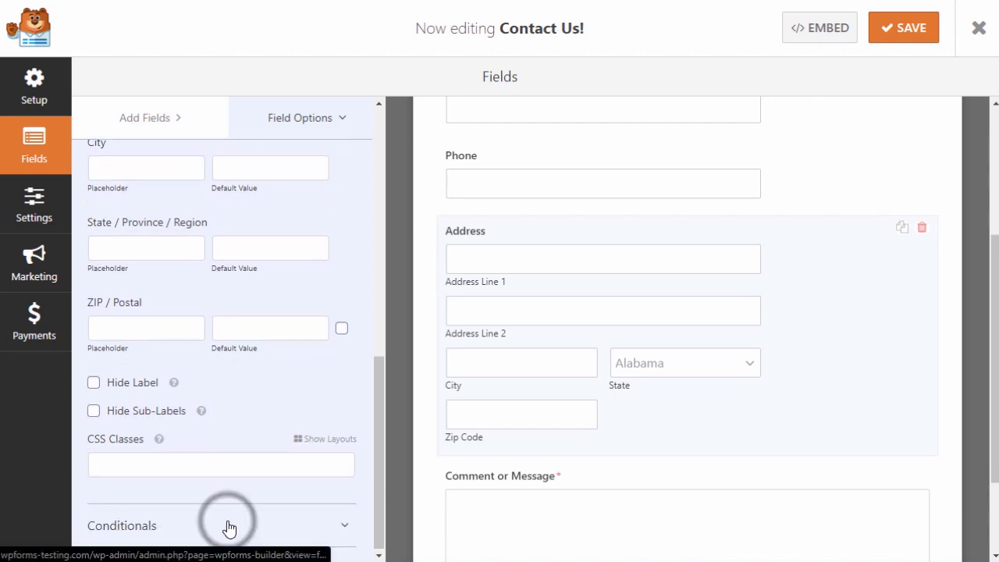
drag(377, 391, 380, 453)
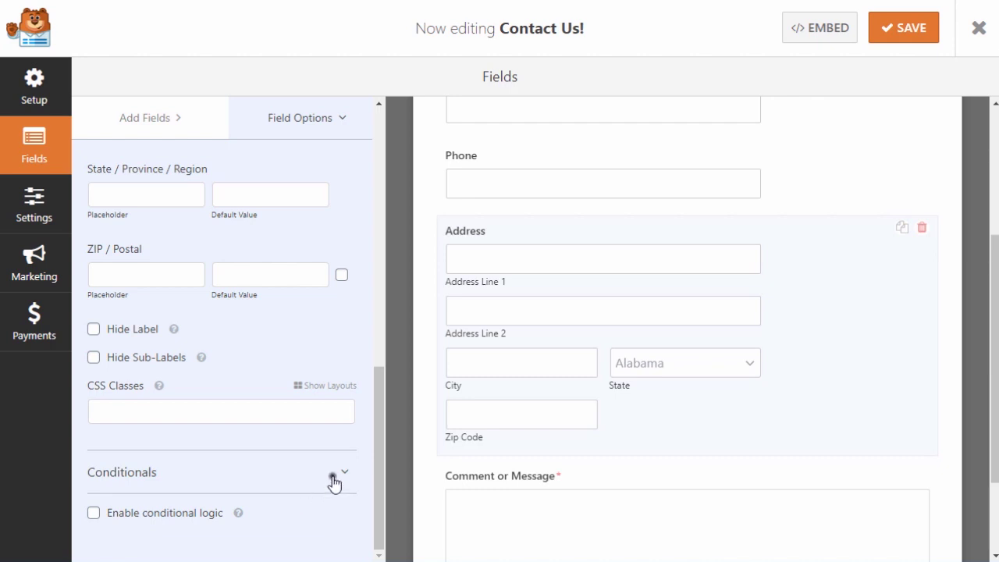
scroll(330, 479, up, 5)
scroll(333, 476, up, 3)
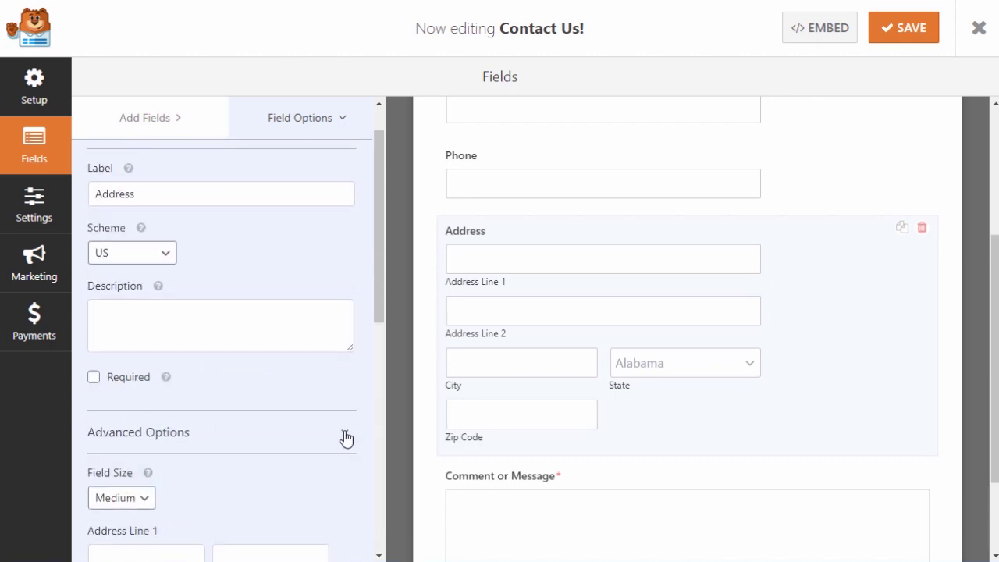
click(344, 433)
Review the form's general settings: name, description, CSS classes, submit button texts, and the anti-spam and entry storage options
click(39, 204)
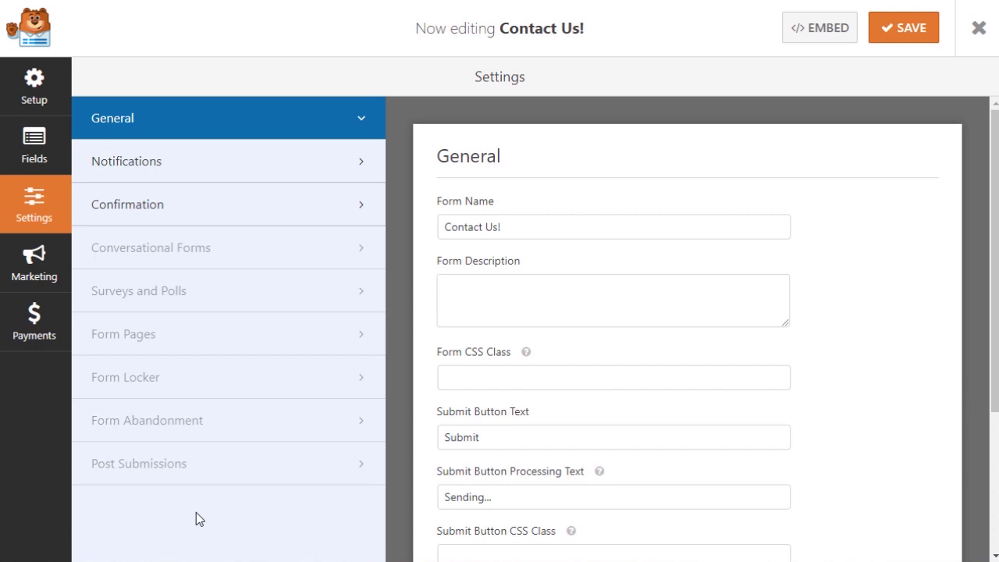
click(551, 227)
click(544, 301)
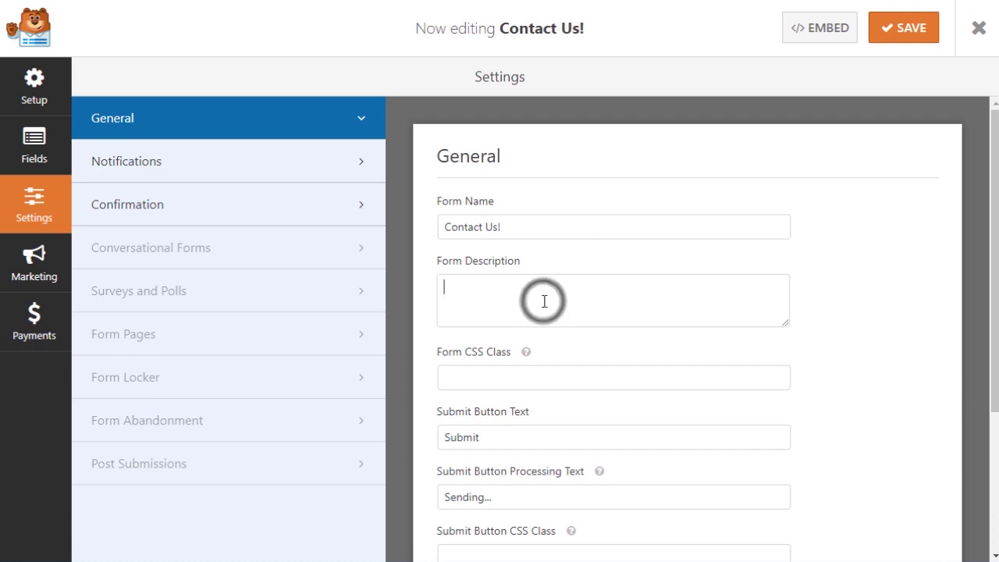
click(558, 376)
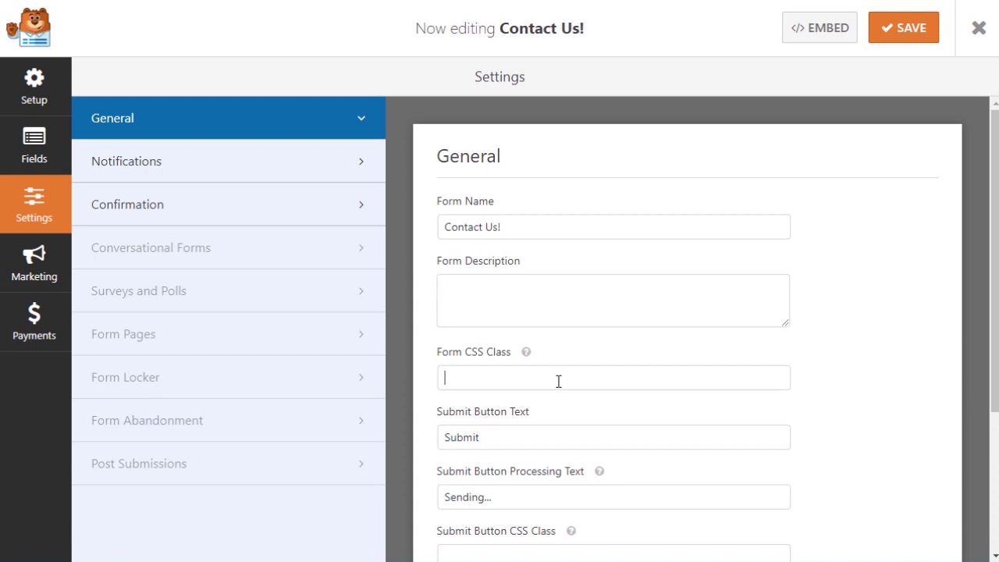
click(561, 438)
click(545, 497)
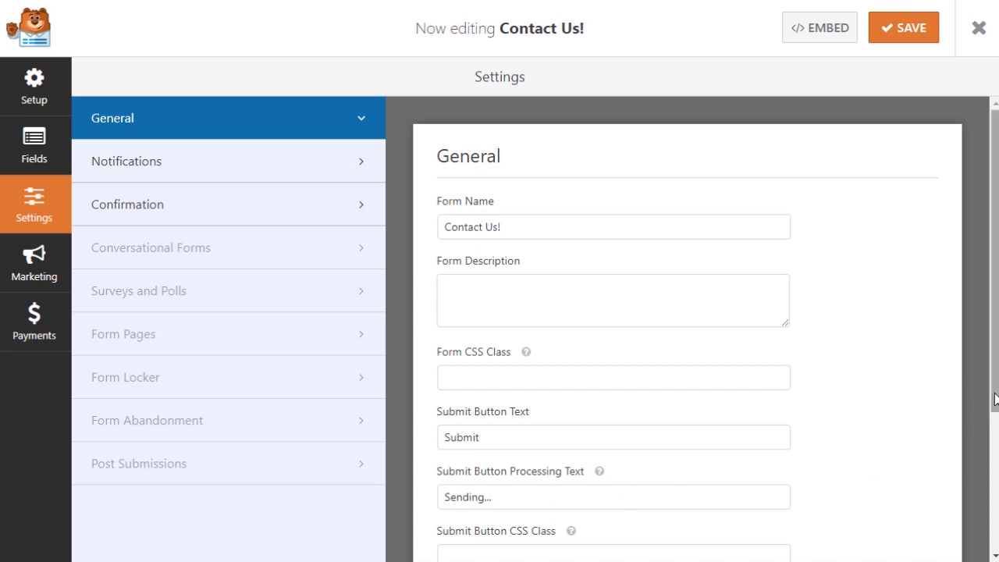
drag(985, 395, 988, 411)
click(582, 535)
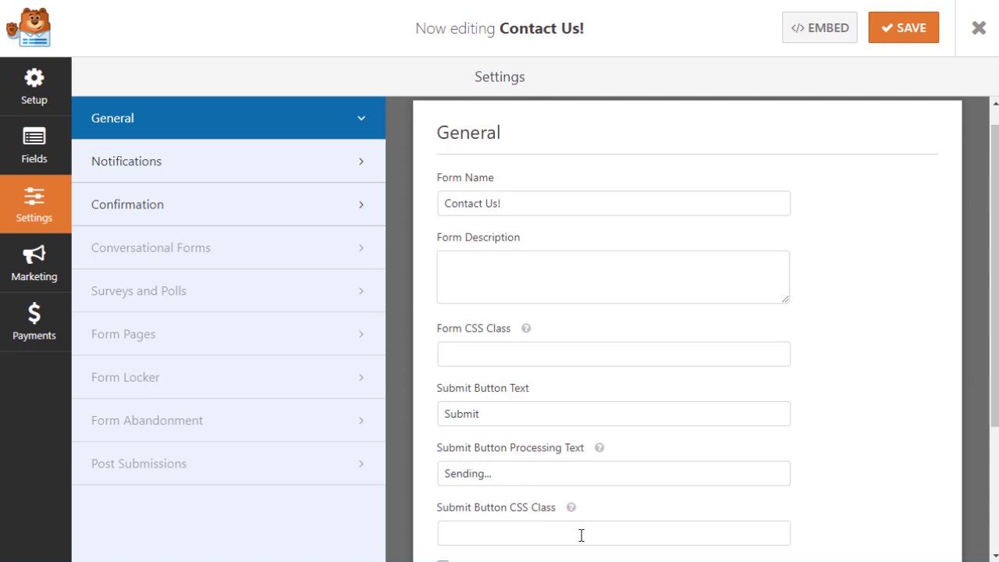
scroll(581, 534, down, 3)
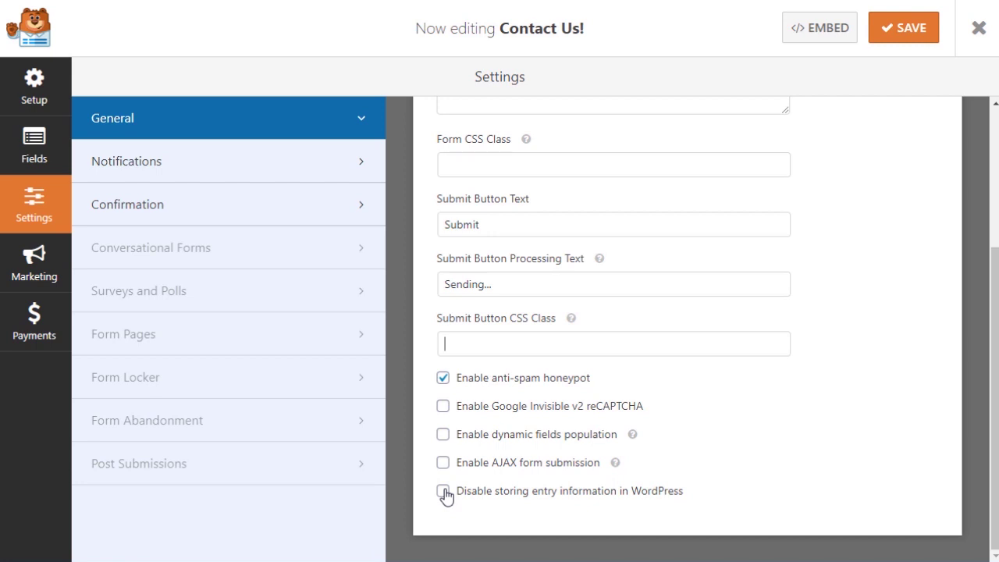
Add a second recipient e-mail address after {admin_email}, separated by a comma, in the default notification's Send To Email Address
click(274, 168)
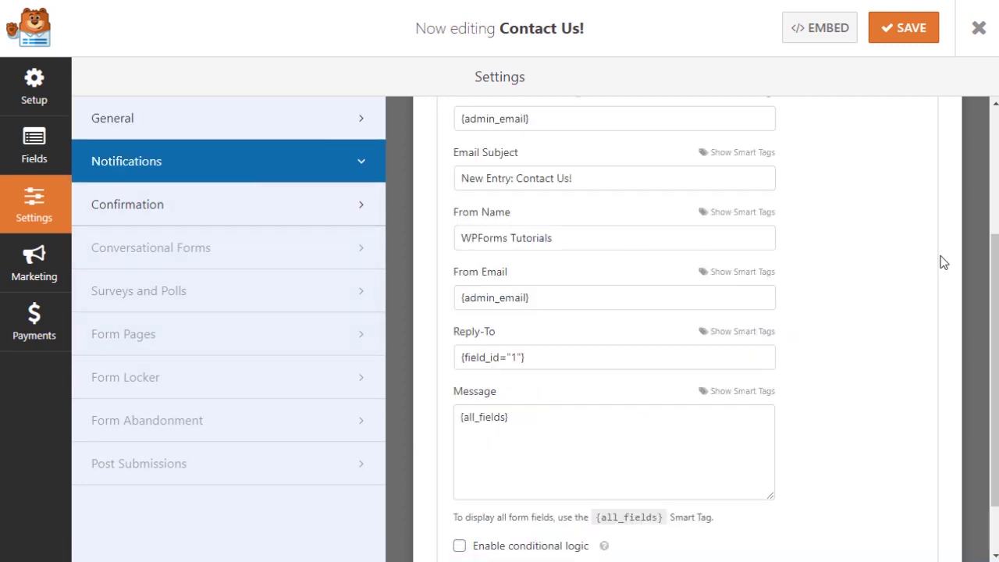
drag(993, 259, 996, 117)
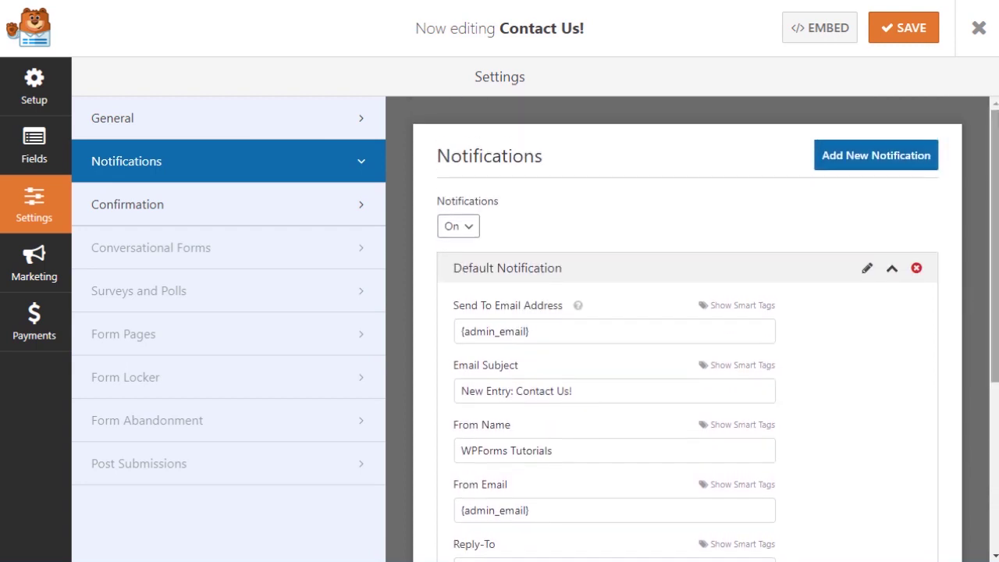
click(583, 326)
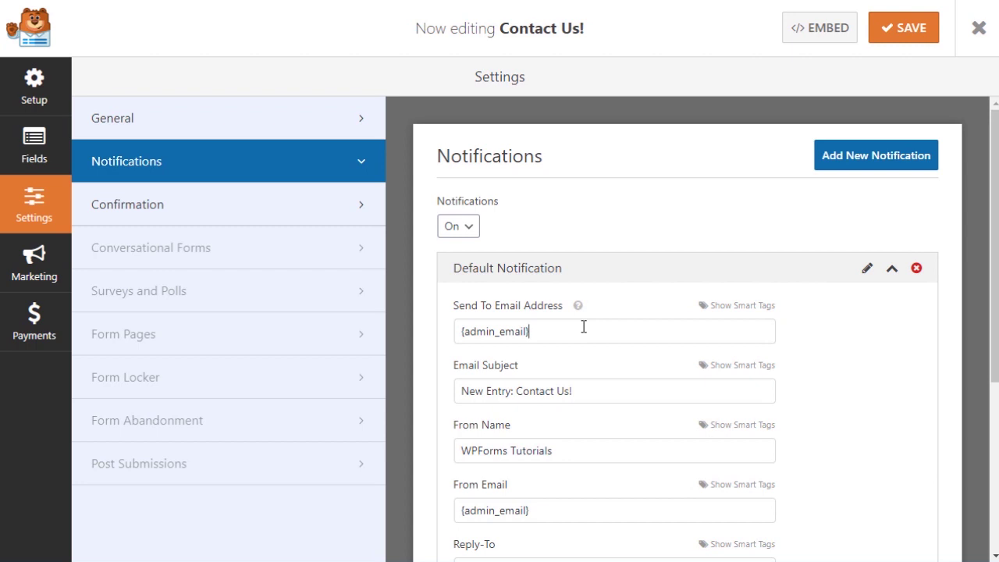
click(583, 326)
text(,test@test.com)
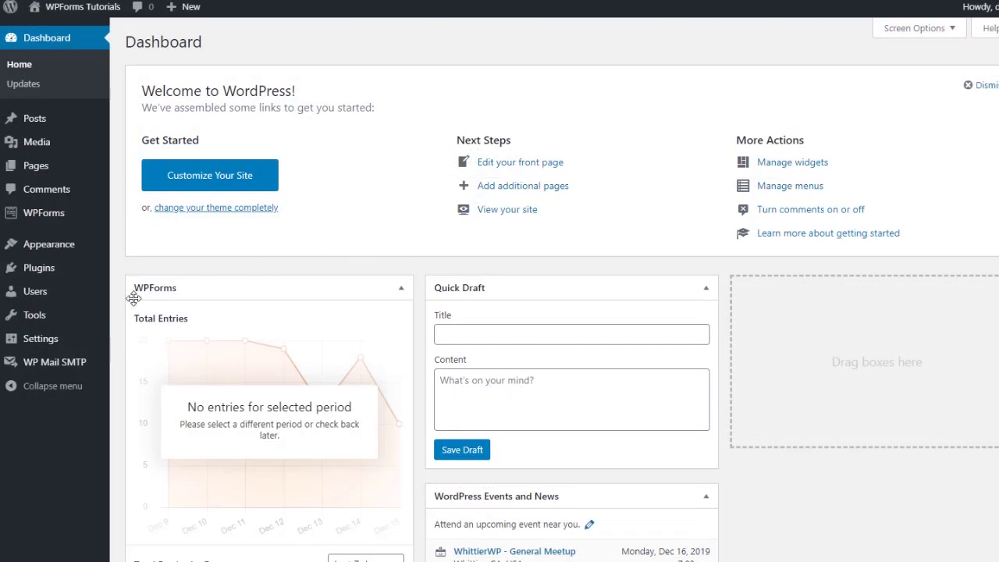
Look up the Administration Email Address in the WordPress general settings
mouse_move(71, 351)
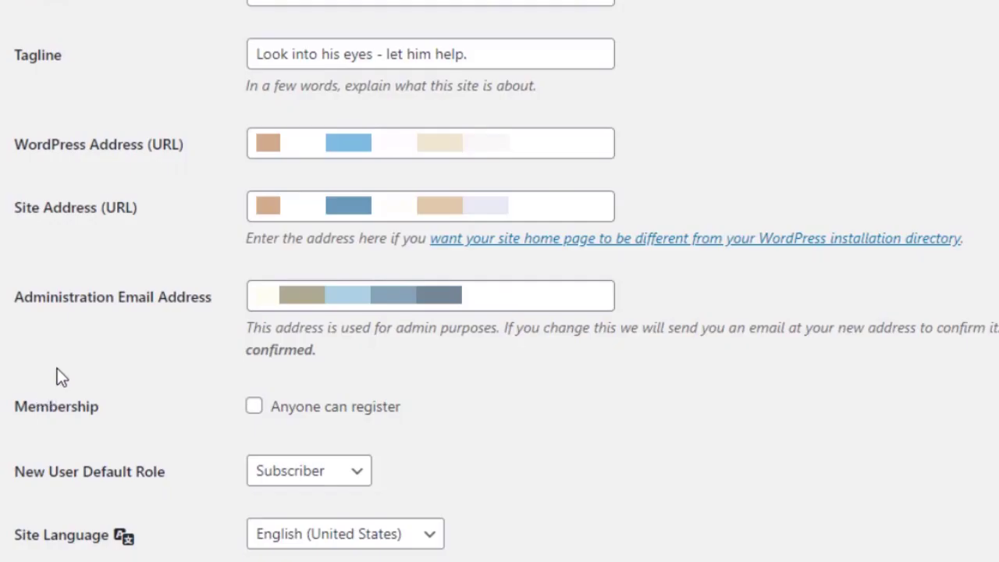
click(106, 308)
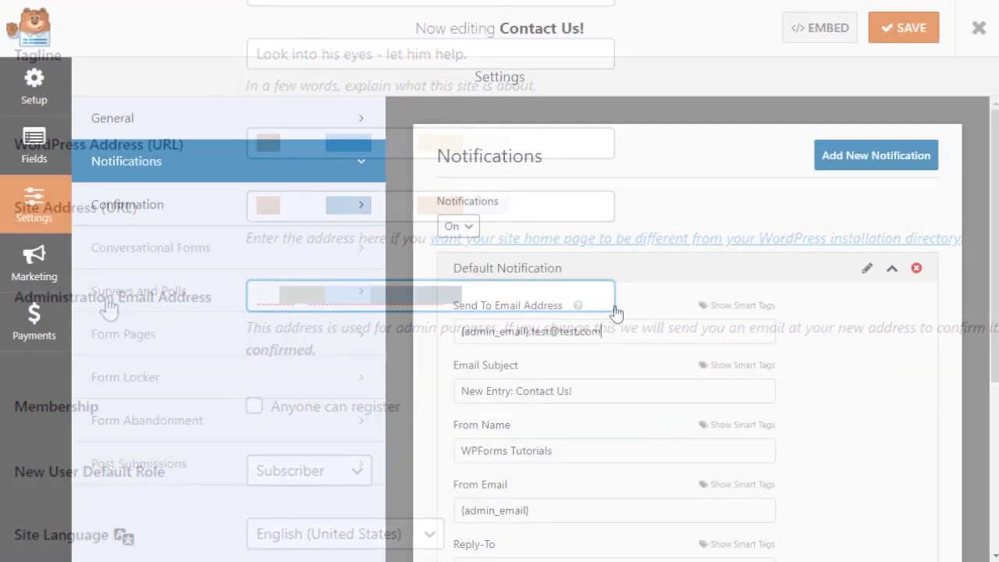
Review the default notification's Email Subject, From Name, From Email and Reply-To settings
click(596, 391)
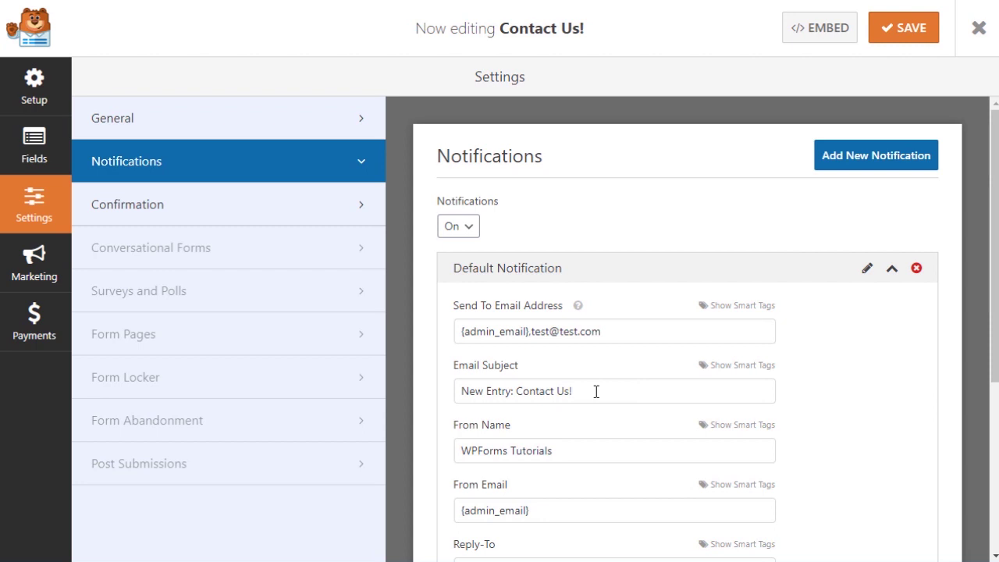
click(588, 454)
click(577, 510)
scroll(577, 511, down, 4)
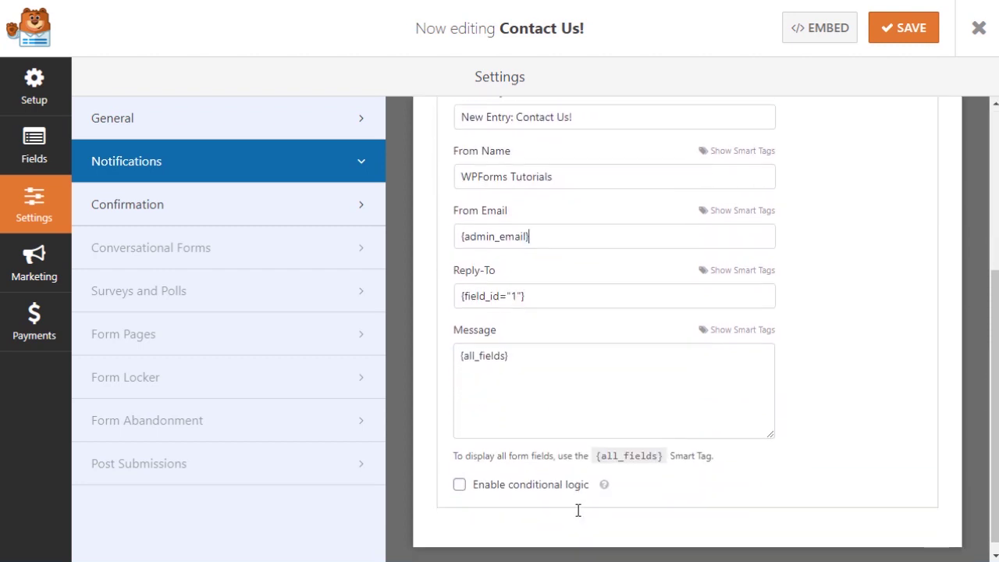
click(596, 280)
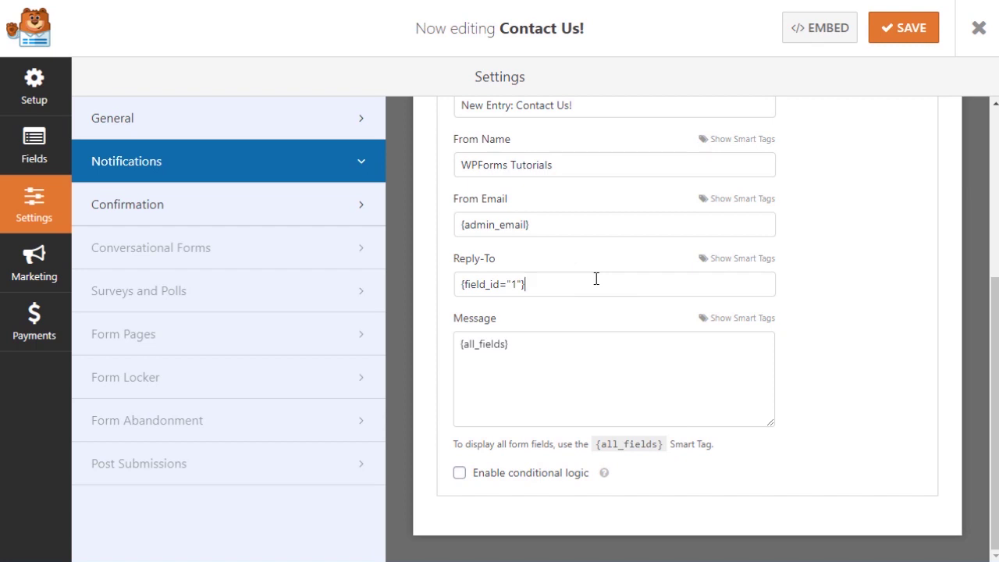
Add the line "Thanks for your submission!" below {all_fields} in the default notification's message
click(567, 360)
key(Return)
text(Thanks for your submission!)
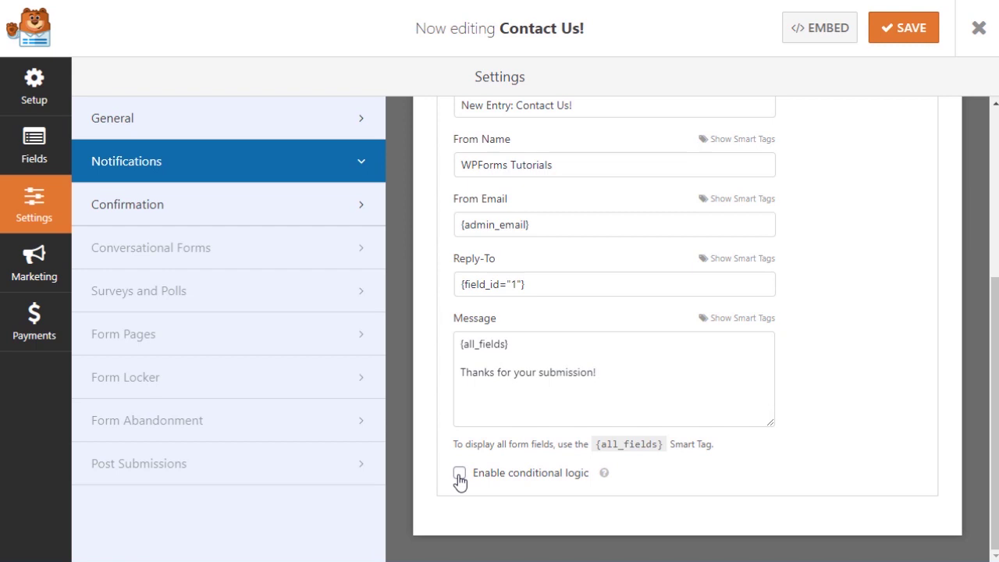
Set the default confirmation's type to Show Page with "Thank you!" as the confirmation page
click(315, 213)
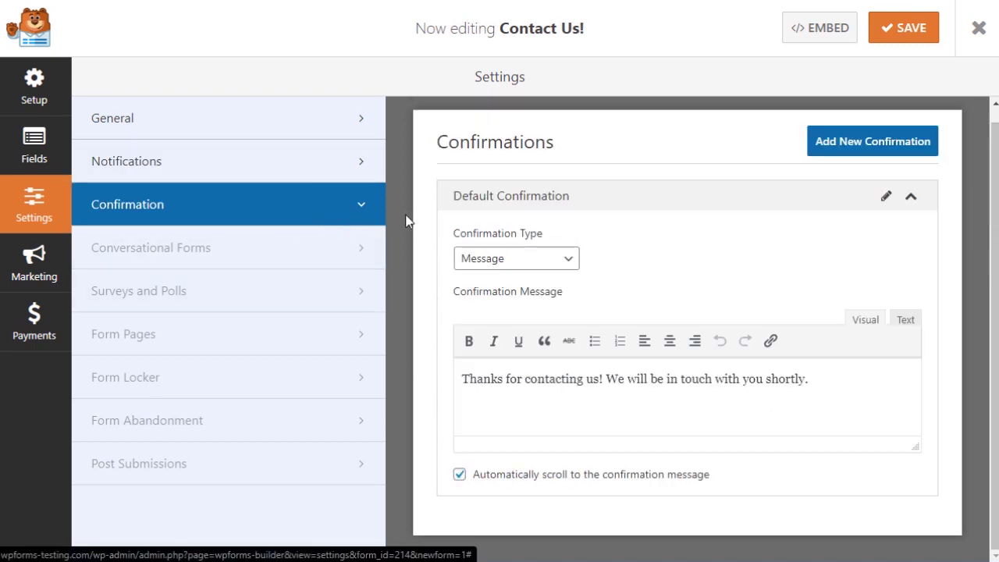
click(565, 260)
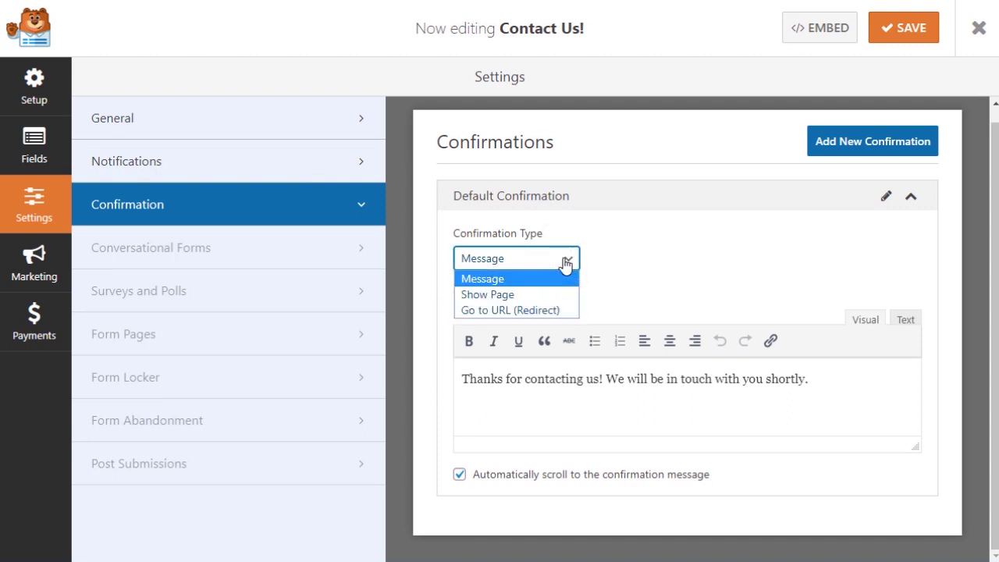
click(555, 294)
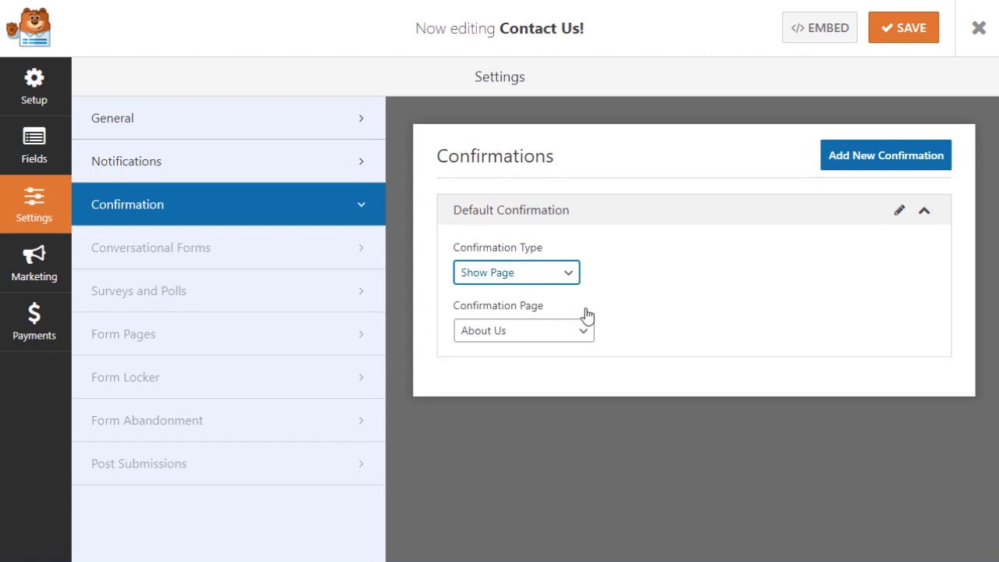
click(585, 335)
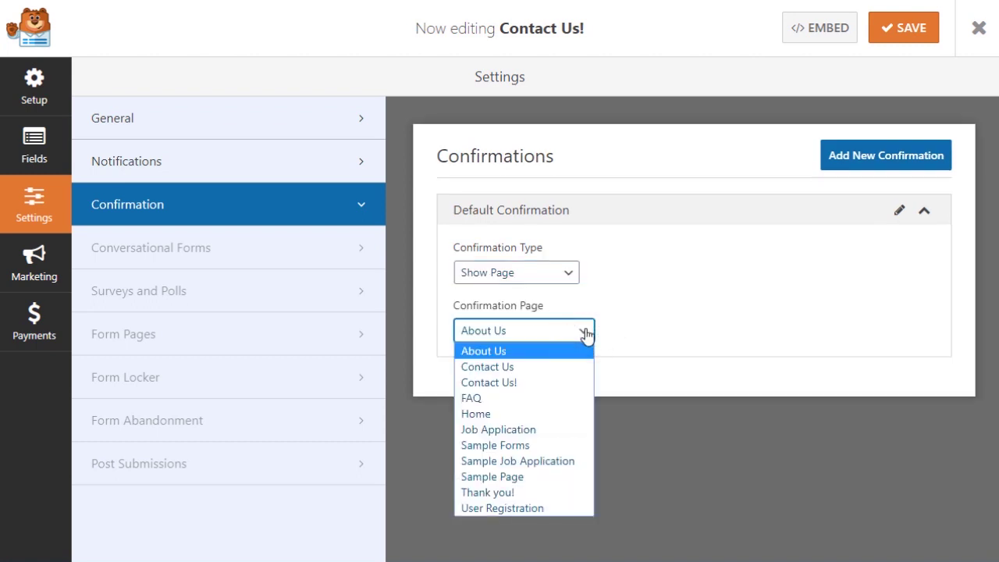
click(559, 493)
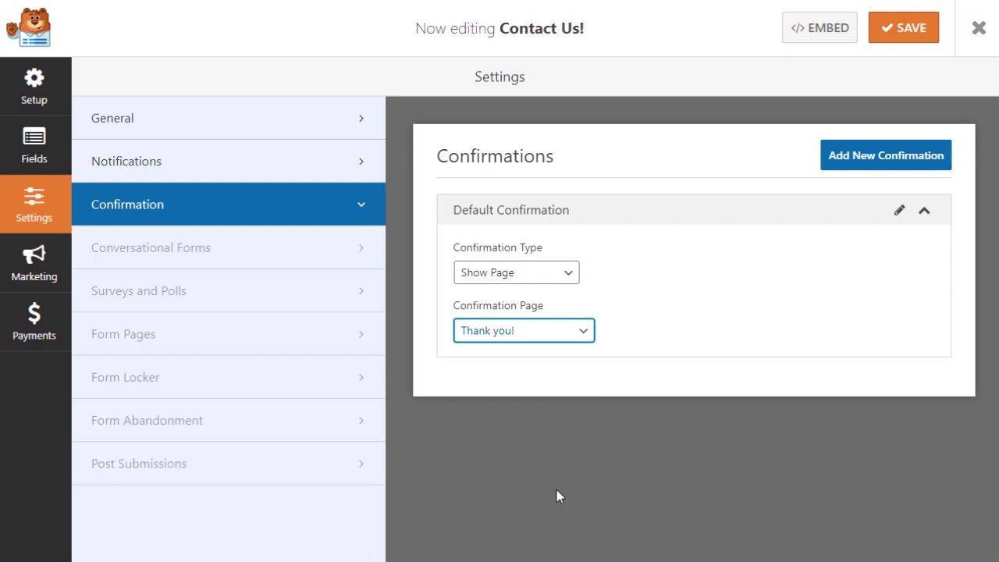
Switch the default confirmation's type to Go to URL (Redirect), try google.com as the redirect URL and clear it again
click(555, 272)
click(550, 324)
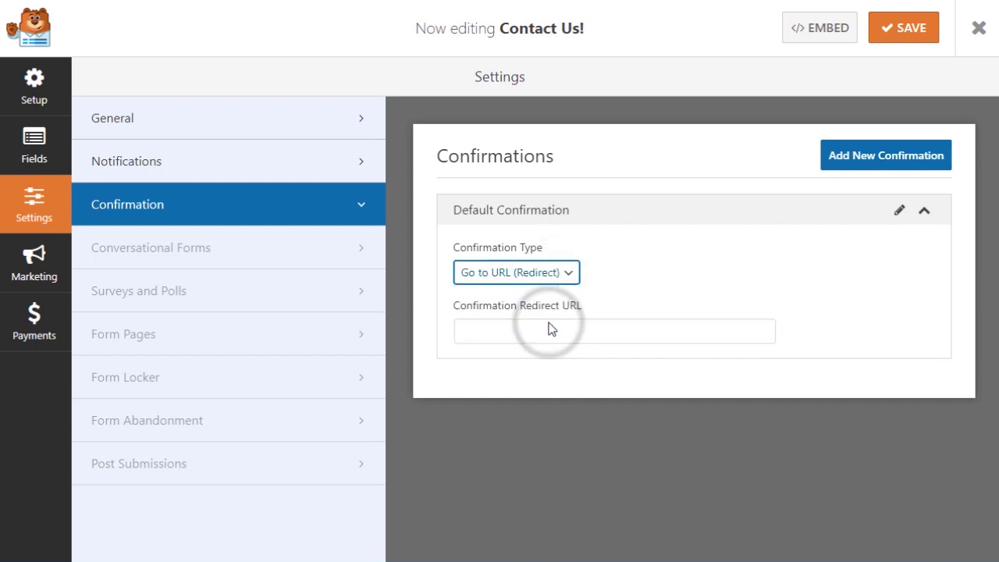
click(546, 329)
text(g)
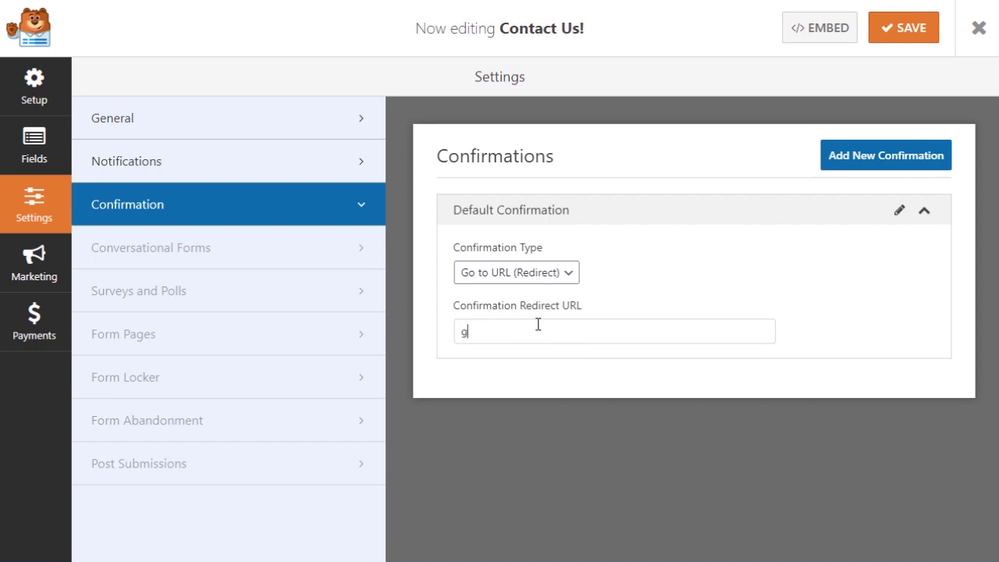
text(oogle.com)
drag(544, 325, 455, 328)
key(BackSpace)
Set the default confirmation's type to Message, save the form and close the form builder
click(464, 273)
click(480, 294)
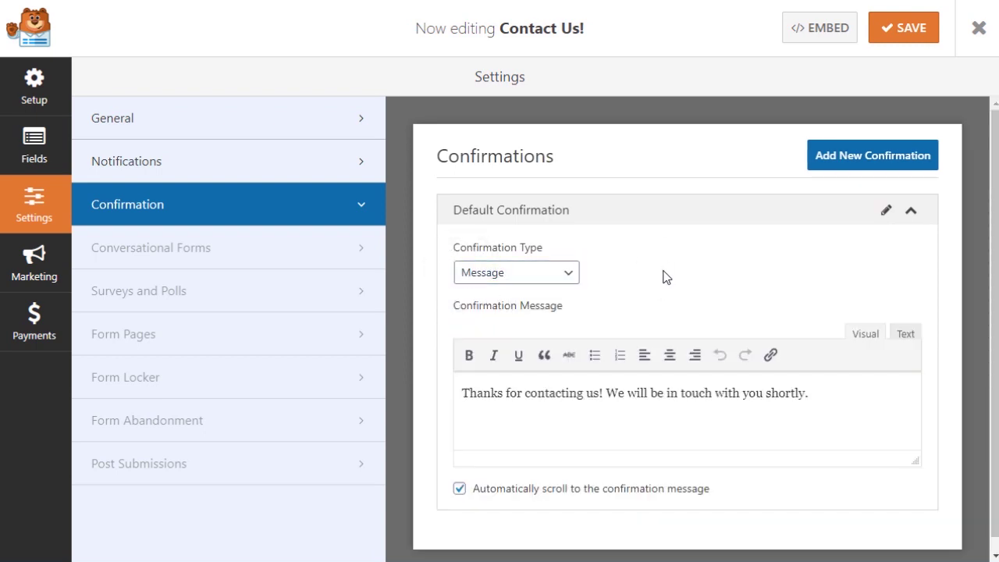
click(895, 27)
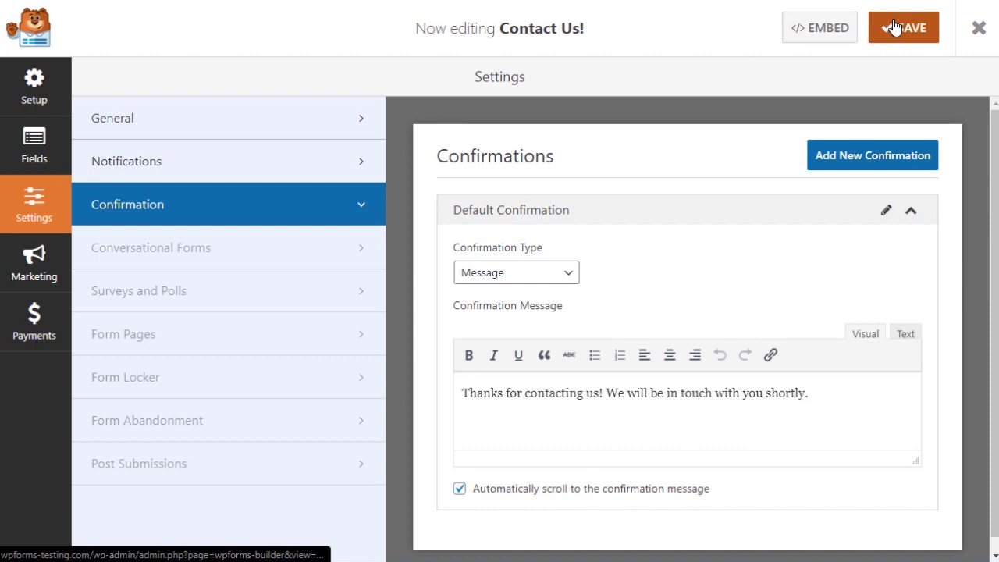
click(978, 28)
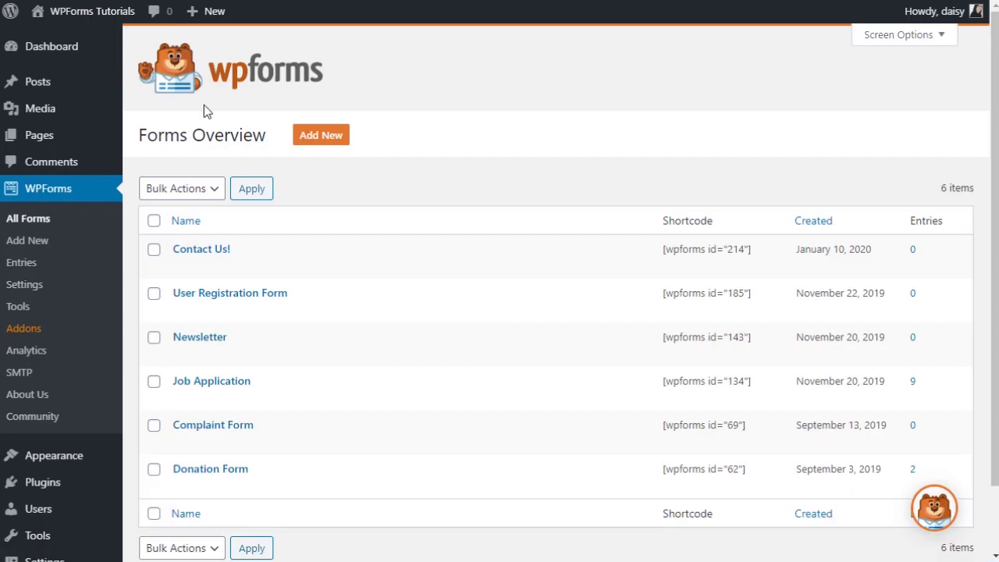
Create a new WordPress page titled "Contact Us!"
mouse_move(83, 134)
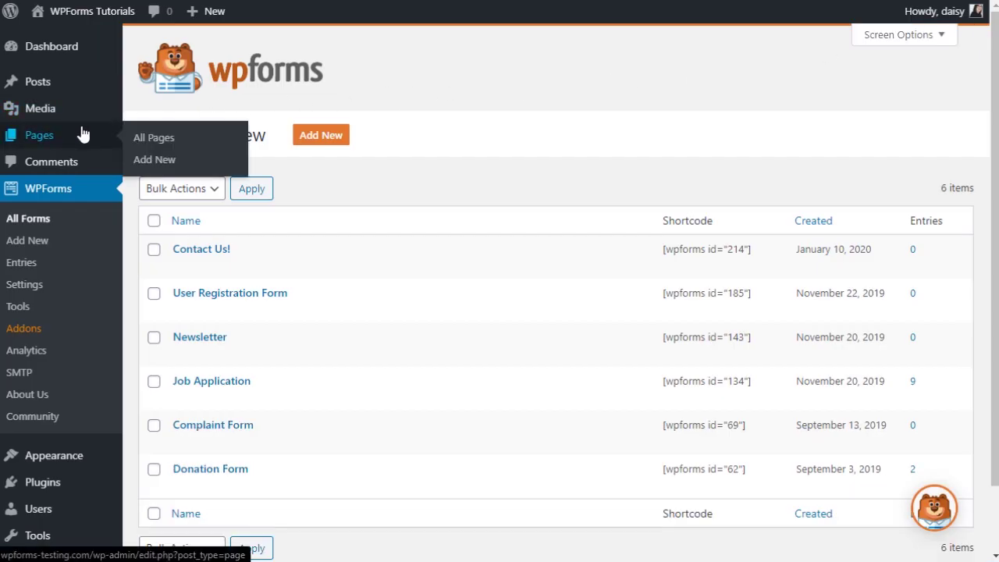
click(150, 161)
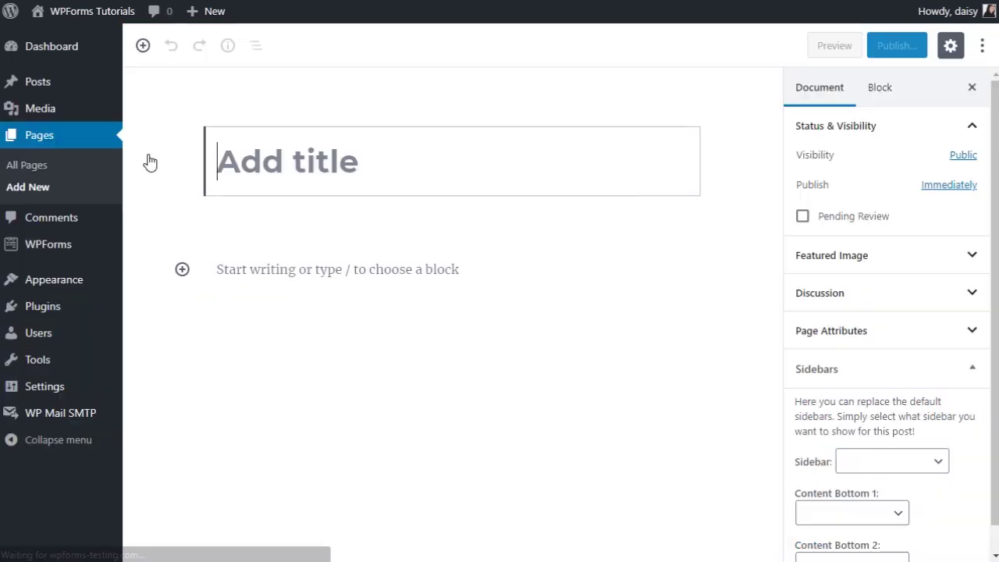
click(241, 156)
text(C)
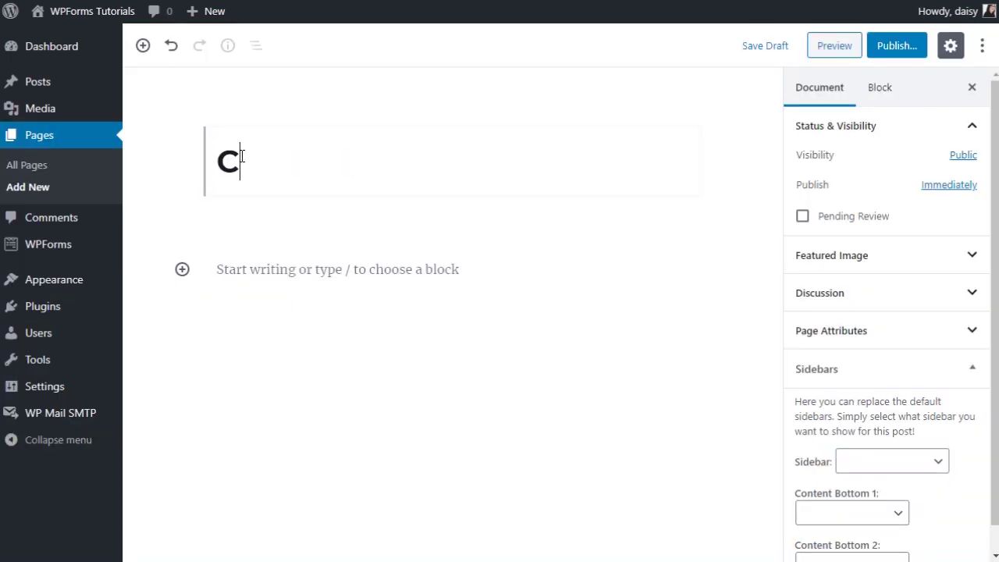
text(ontact Us!)
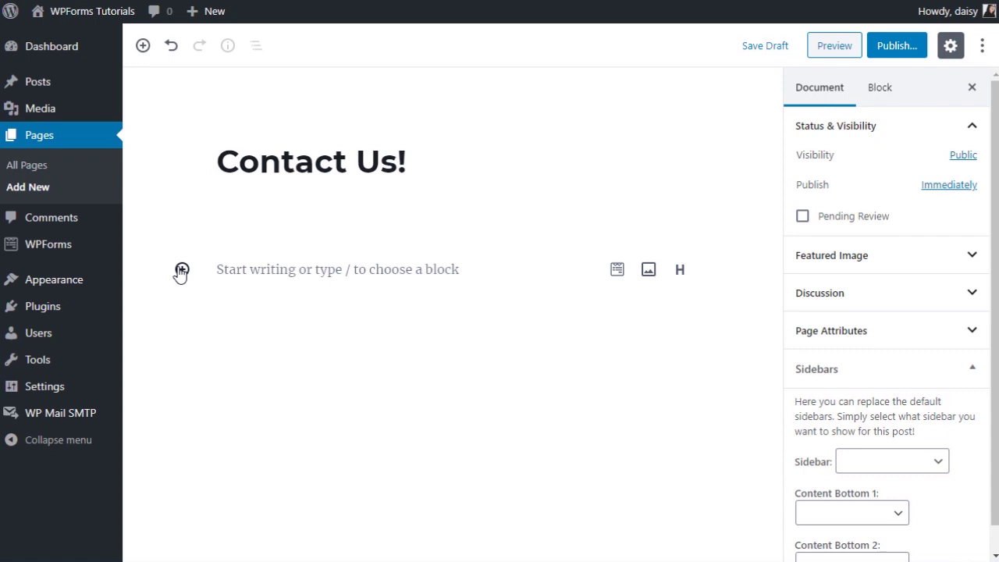
Insert a WPForms block from the Widgets category below the page title and select the Contact Us! form for it
click(143, 47)
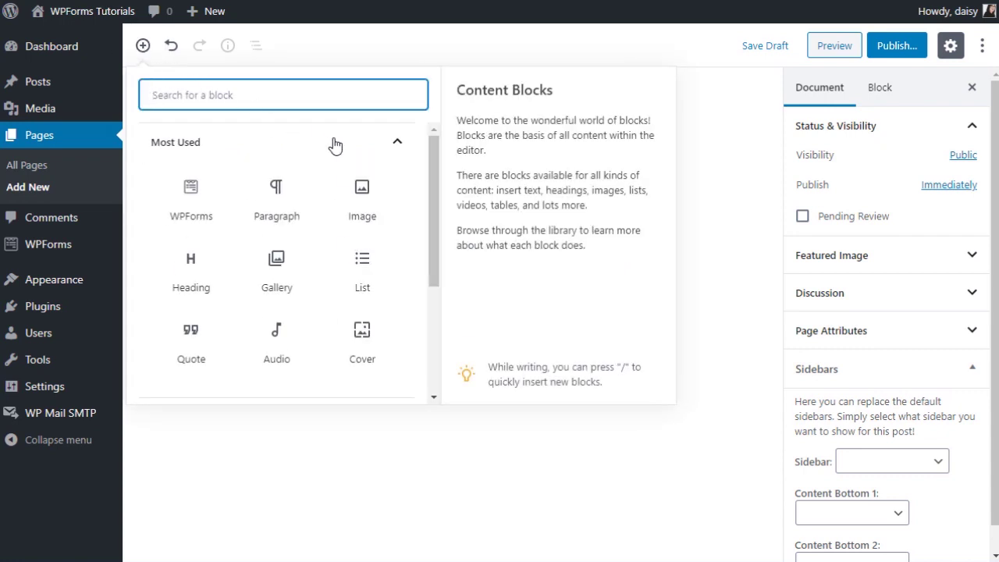
drag(431, 151, 427, 287)
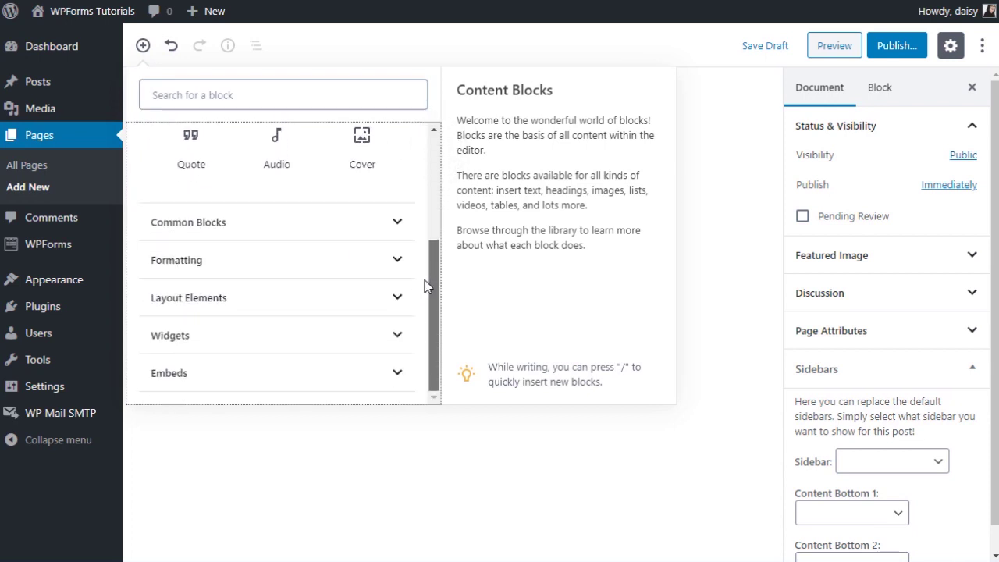
click(383, 337)
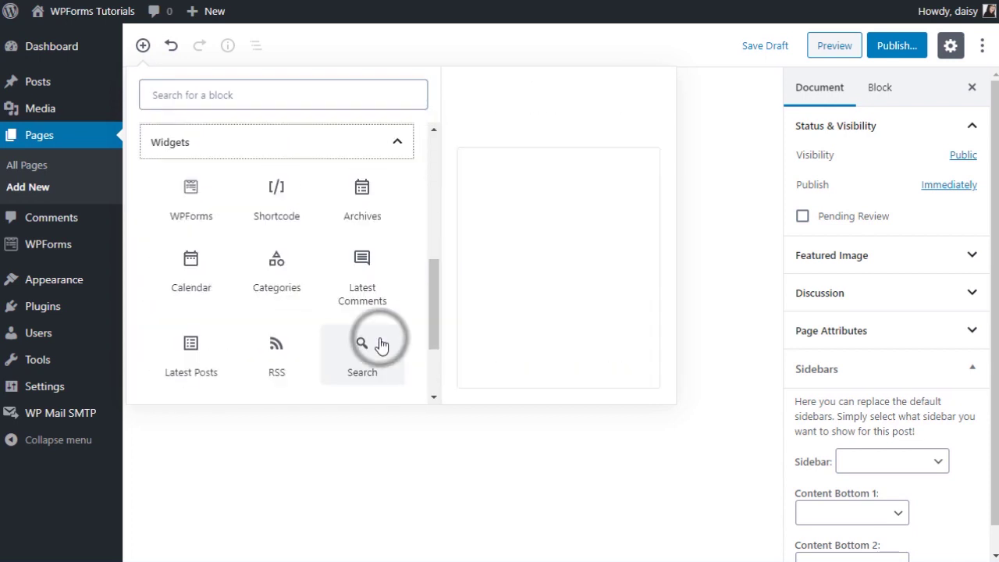
click(195, 202)
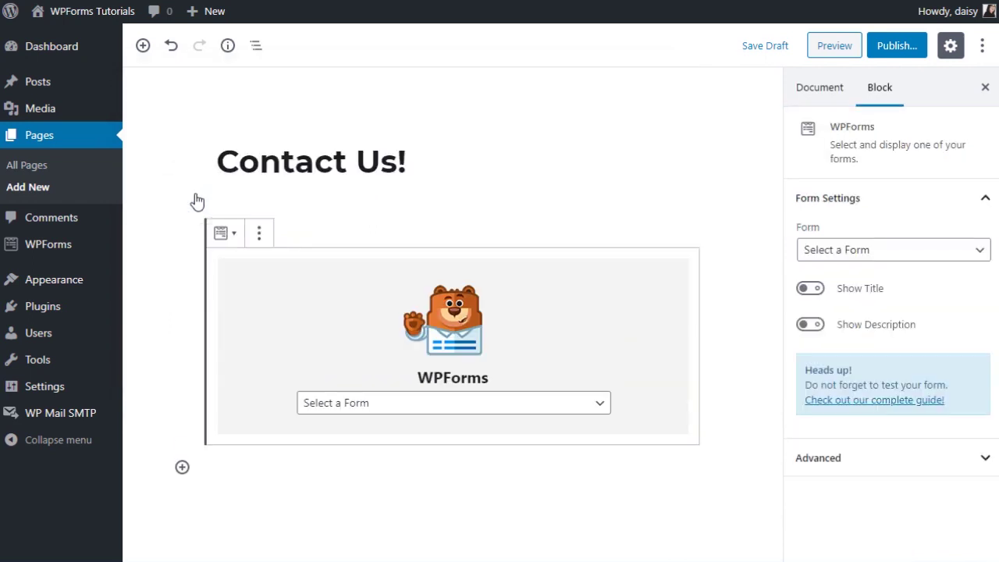
click(384, 404)
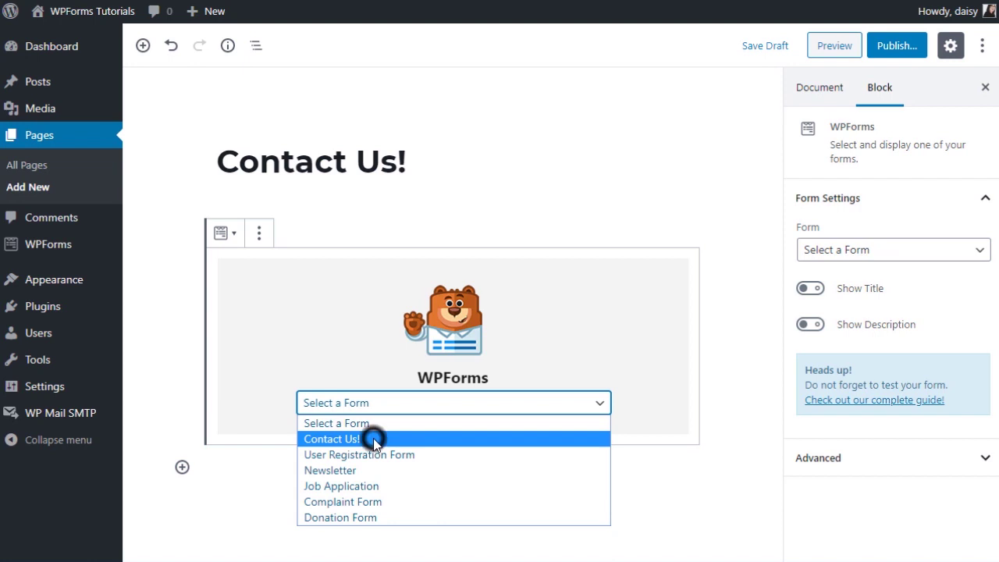
click(375, 438)
Publish the Contact Us! page with the embedded form and view it on the live site
mouse_move(773, 286)
mouse_down()
mouse_move(767, 421)
mouse_move(765, 301)
mouse_up()
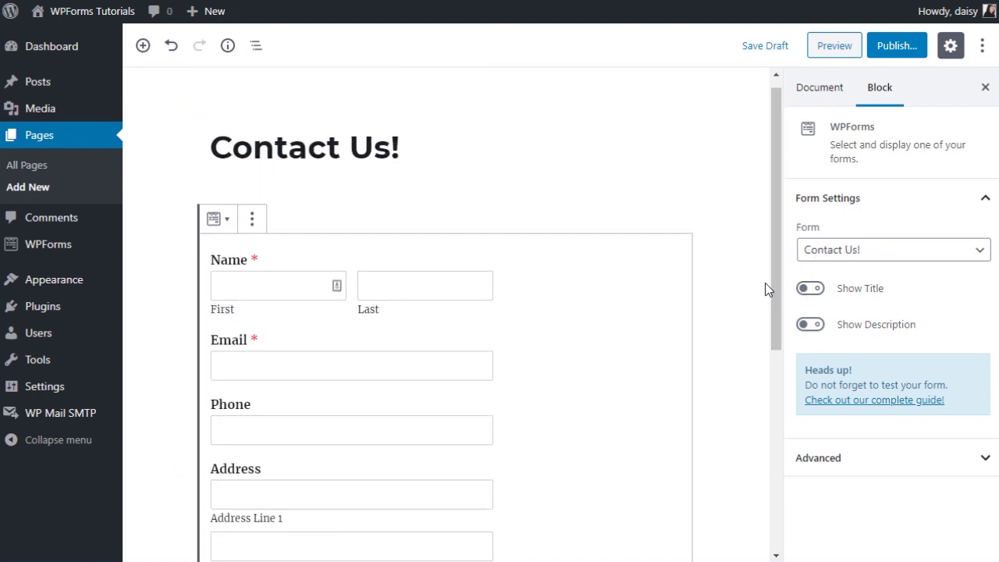
click(898, 47)
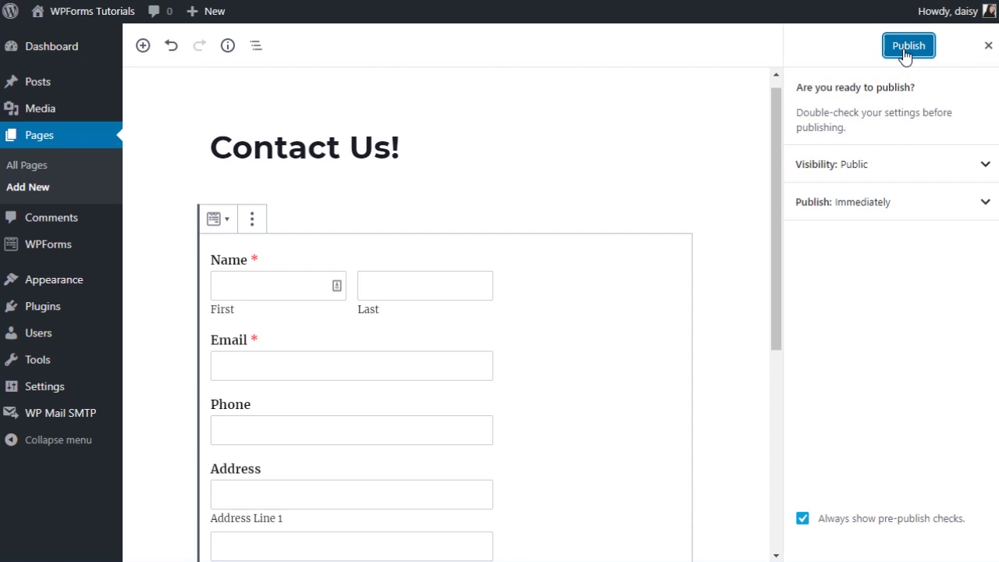
click(908, 46)
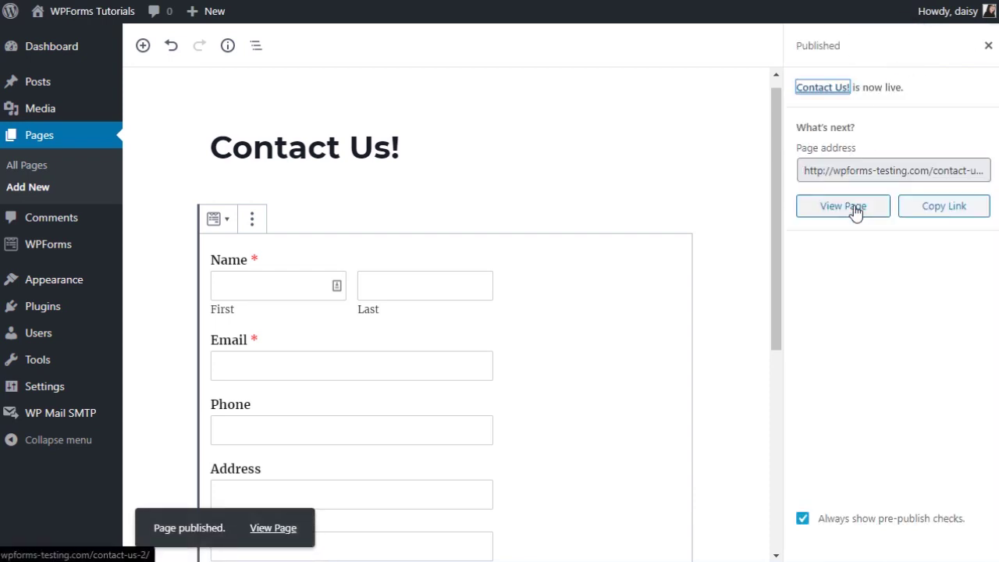
click(854, 206)
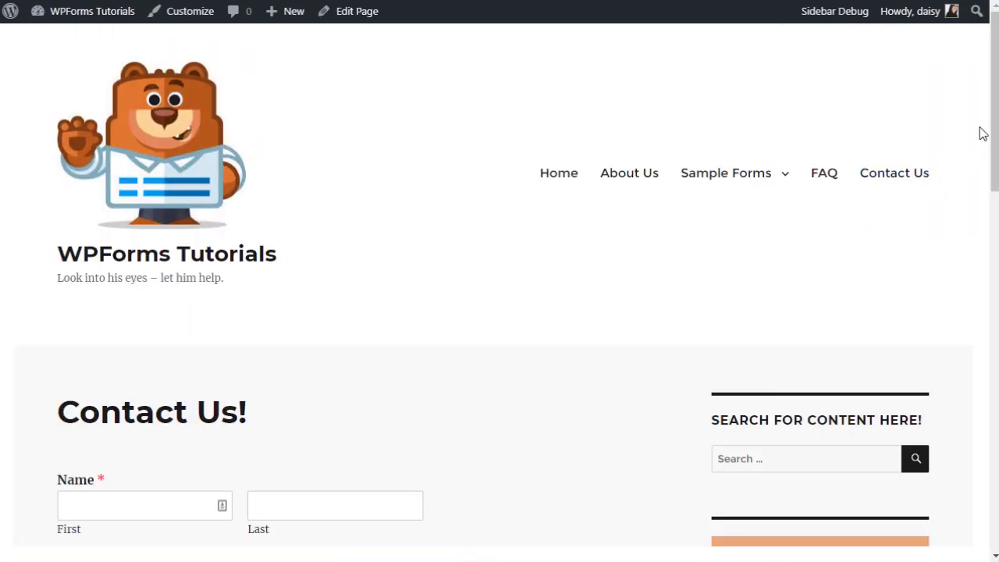
drag(994, 107, 949, 103)
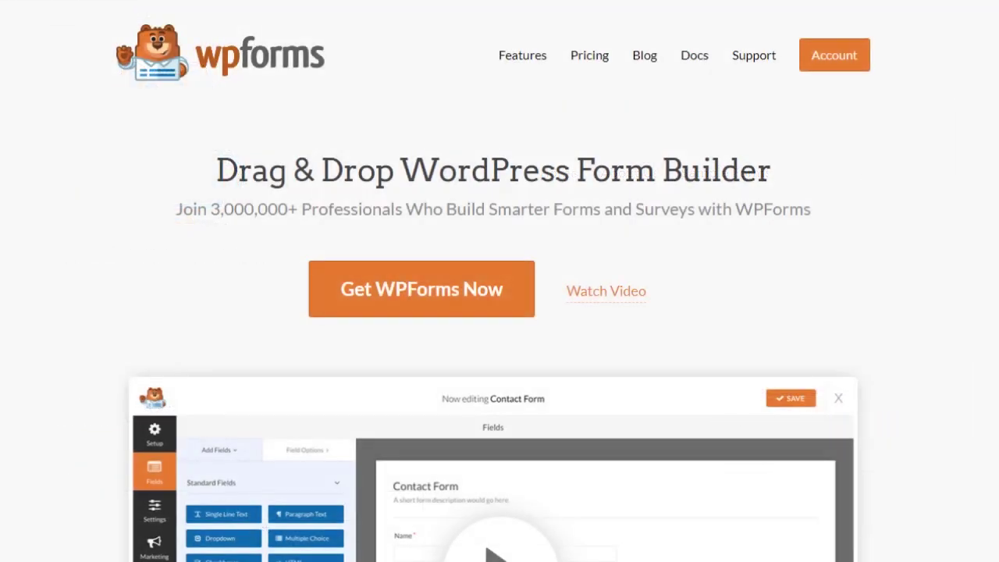
Browse the Functionality articles in the WPForms documentation
click(682, 57)
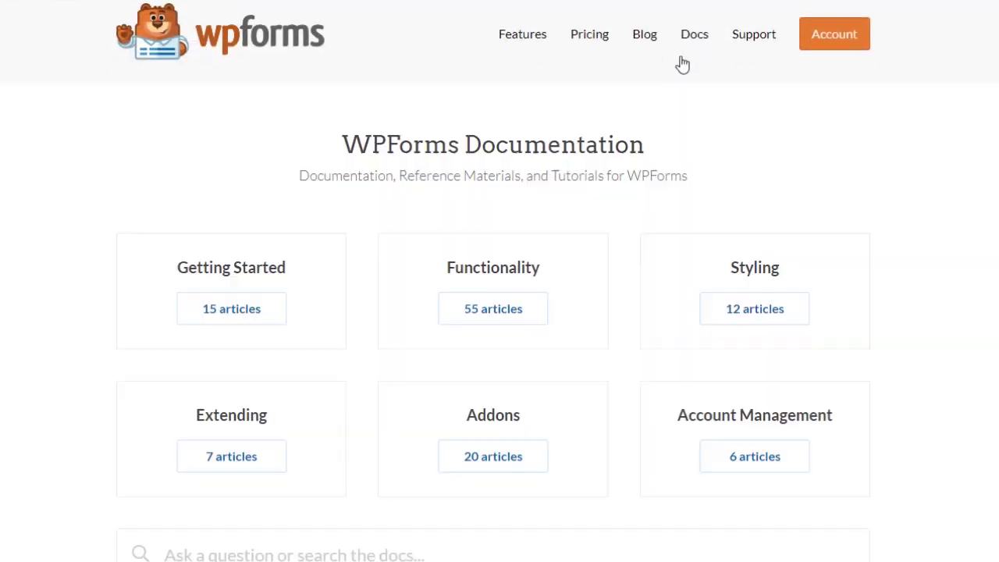
click(523, 320)
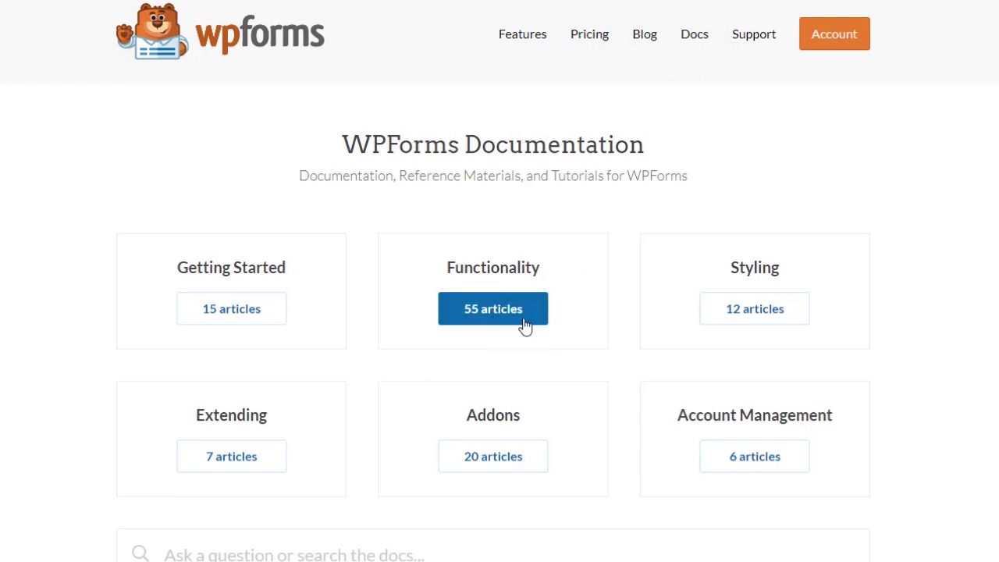
scroll(499, 281, down, 8)
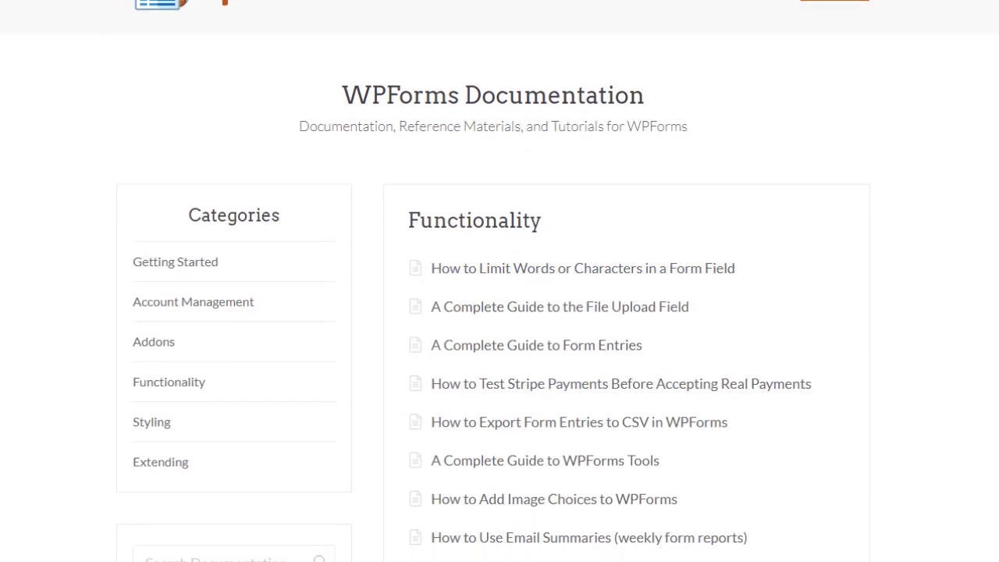
scroll(500, 281, down, 7)
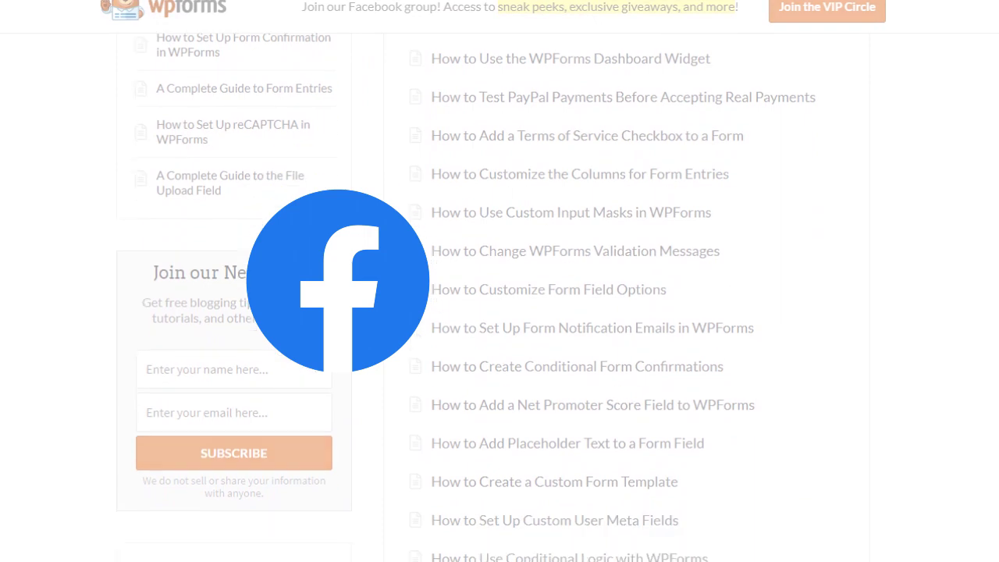
scroll(499, 281, down, 2)
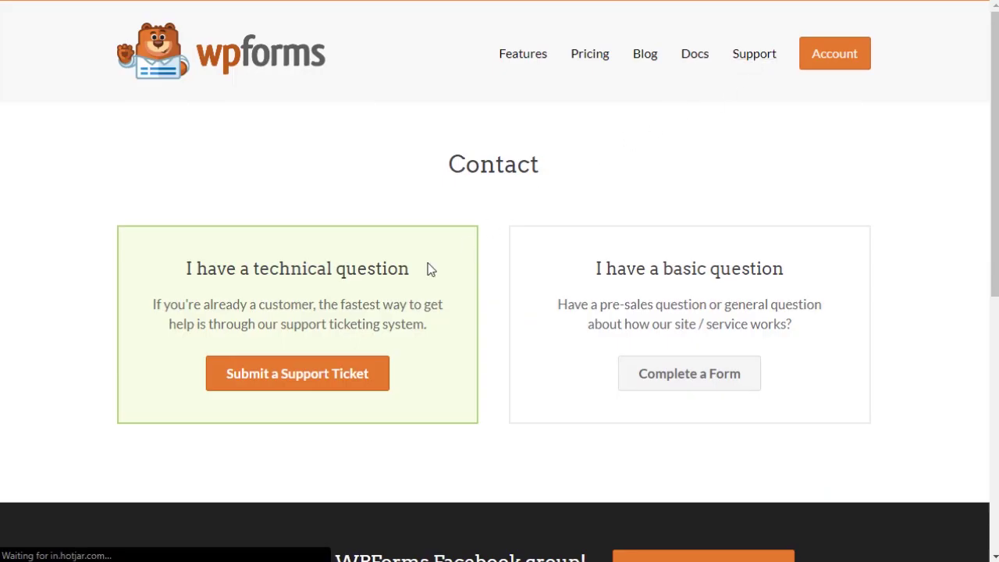
Open the support ticket form for technical questions from the WPForms contact page and look through it
click(318, 373)
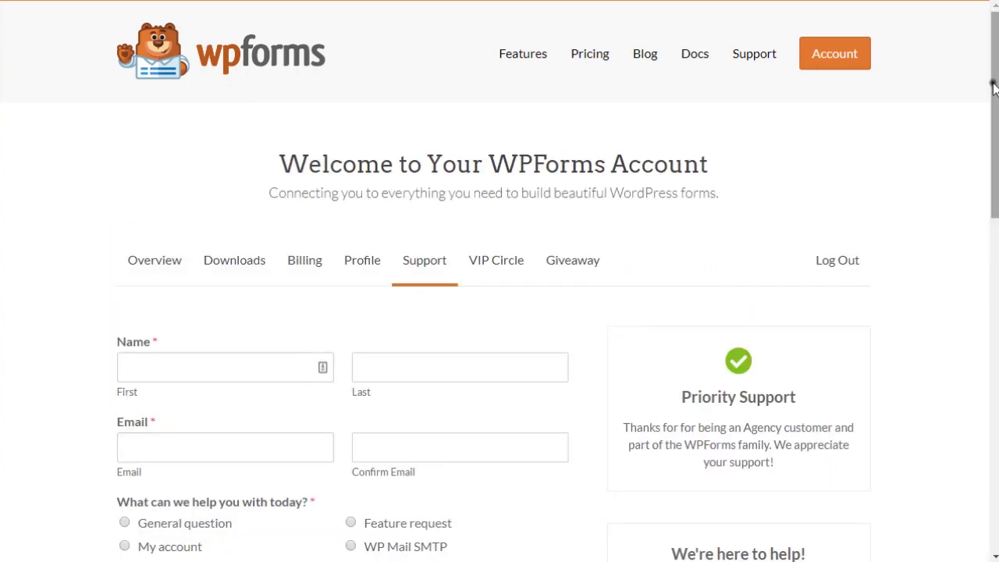
drag(991, 88, 989, 216)
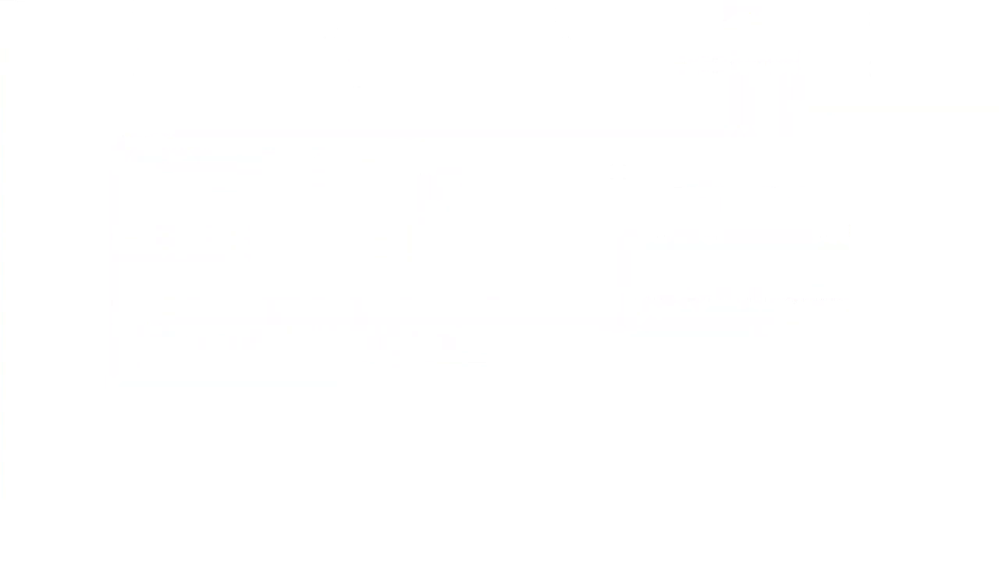